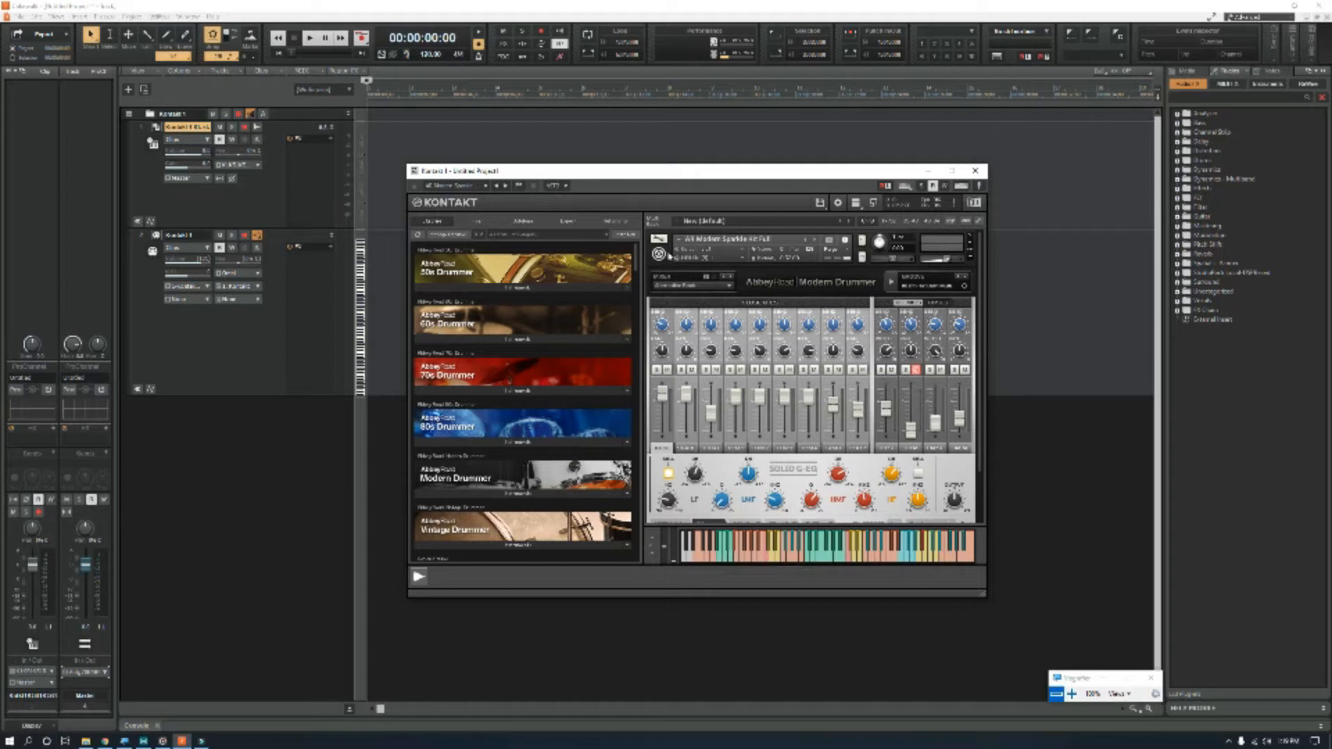
- Look through the close-mic channels of the Modern Drummer mixer and examine the kick channel's Solid G-EQ
left_click(660, 256)
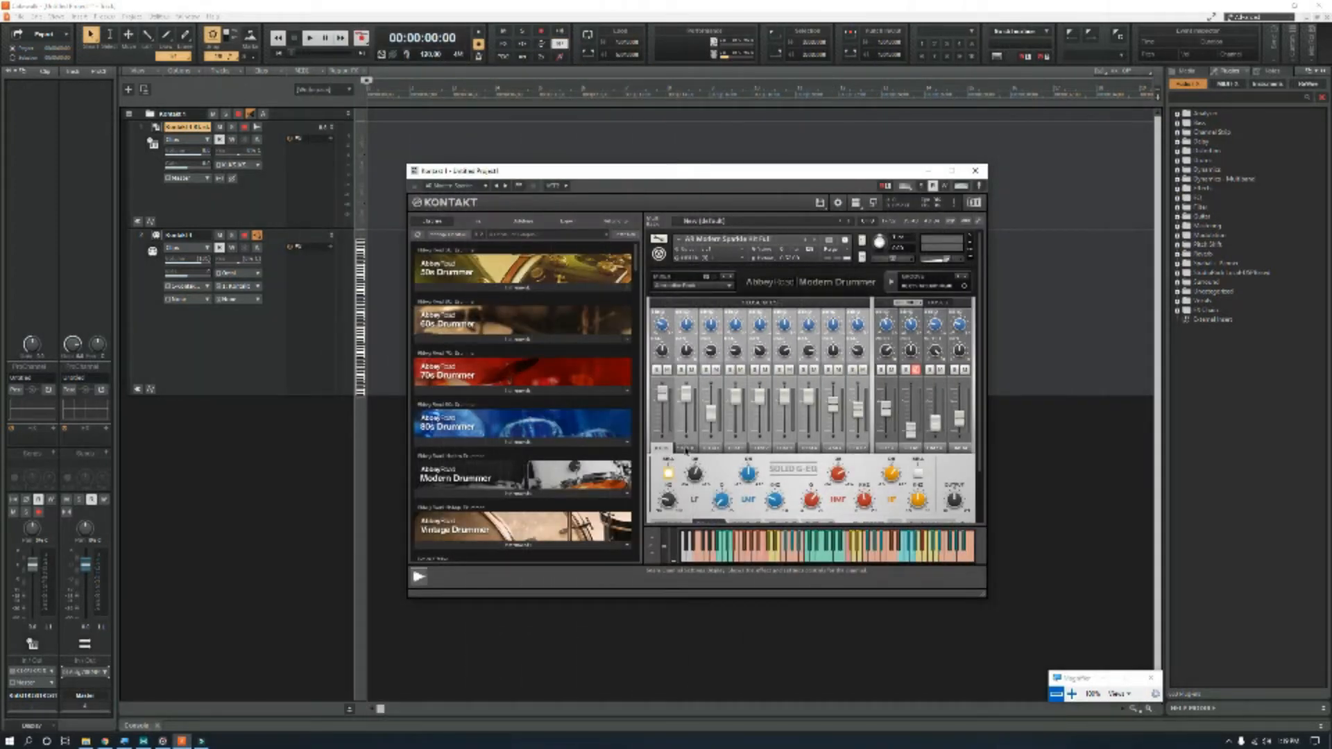
left_click(737, 449)
left_click(760, 449)
left_click(737, 449)
left_click(711, 449)
left_click(687, 449)
left_click(785, 449)
left_click(833, 449)
left_click(808, 449)
left_click(858, 449)
left_click(669, 451)
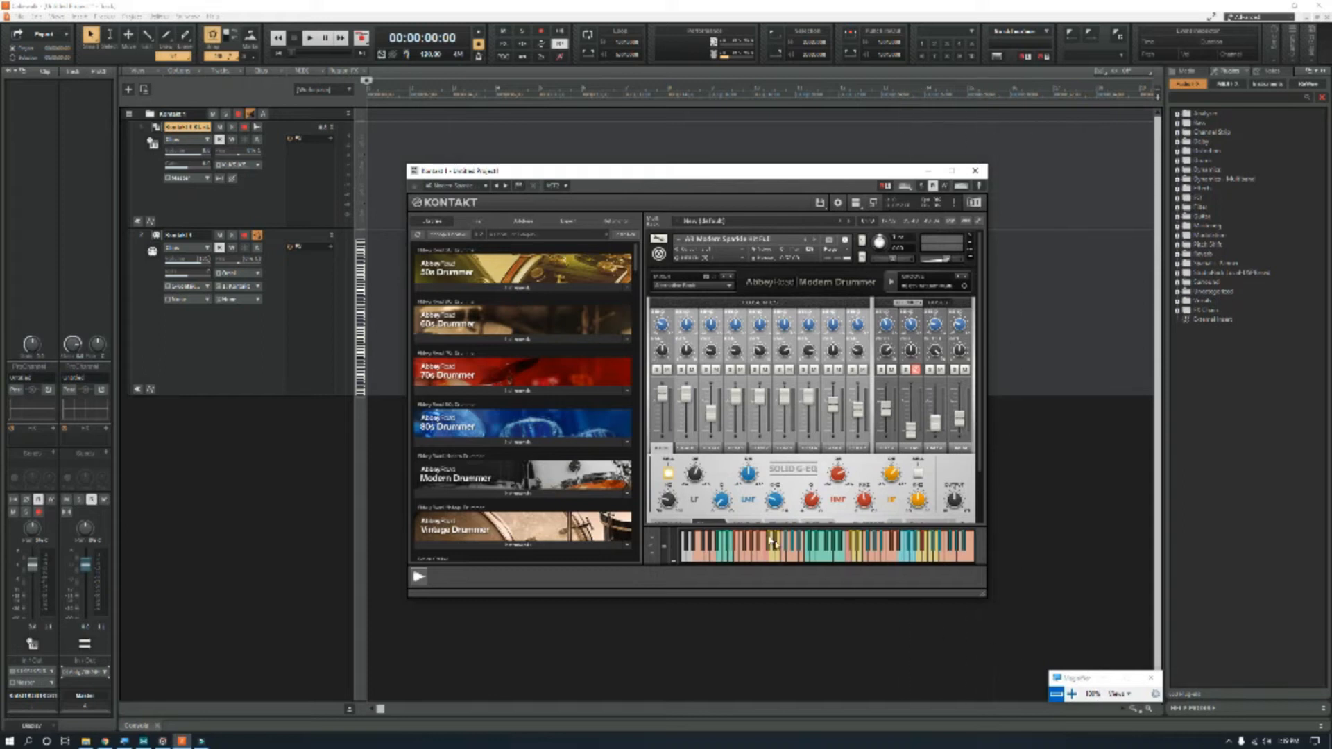
key("super+plus")
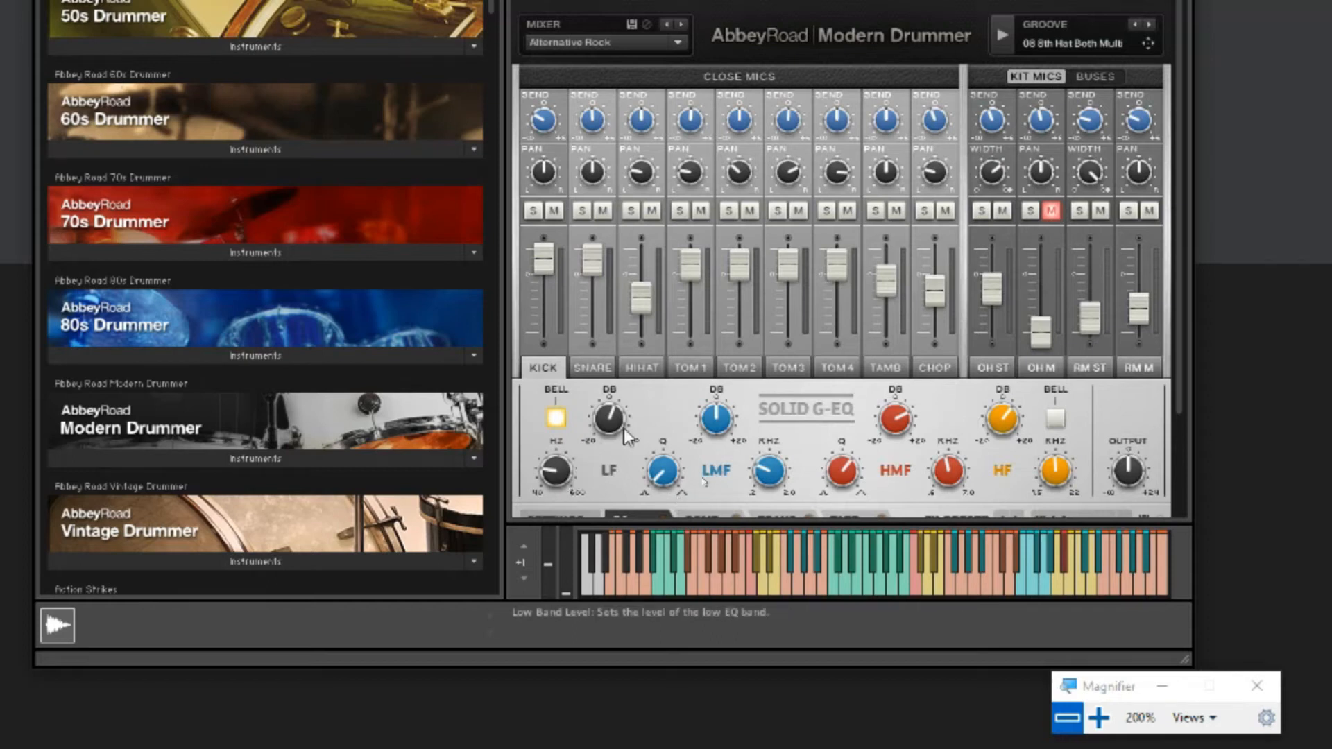
key("super+minus")
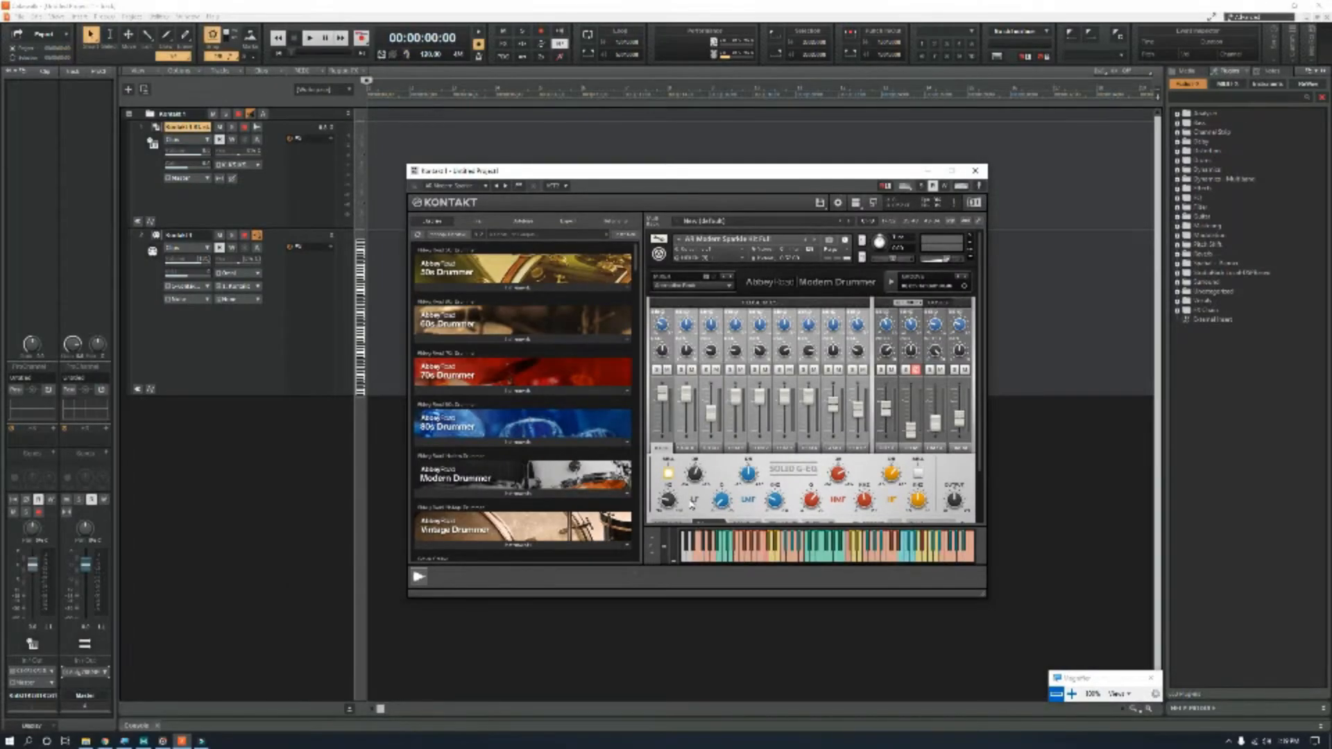
- Move the Kontakt window aside and select the Kontakt 1 audio track
left_click_drag(552, 180, 605, 179)
right_click(293, 160)
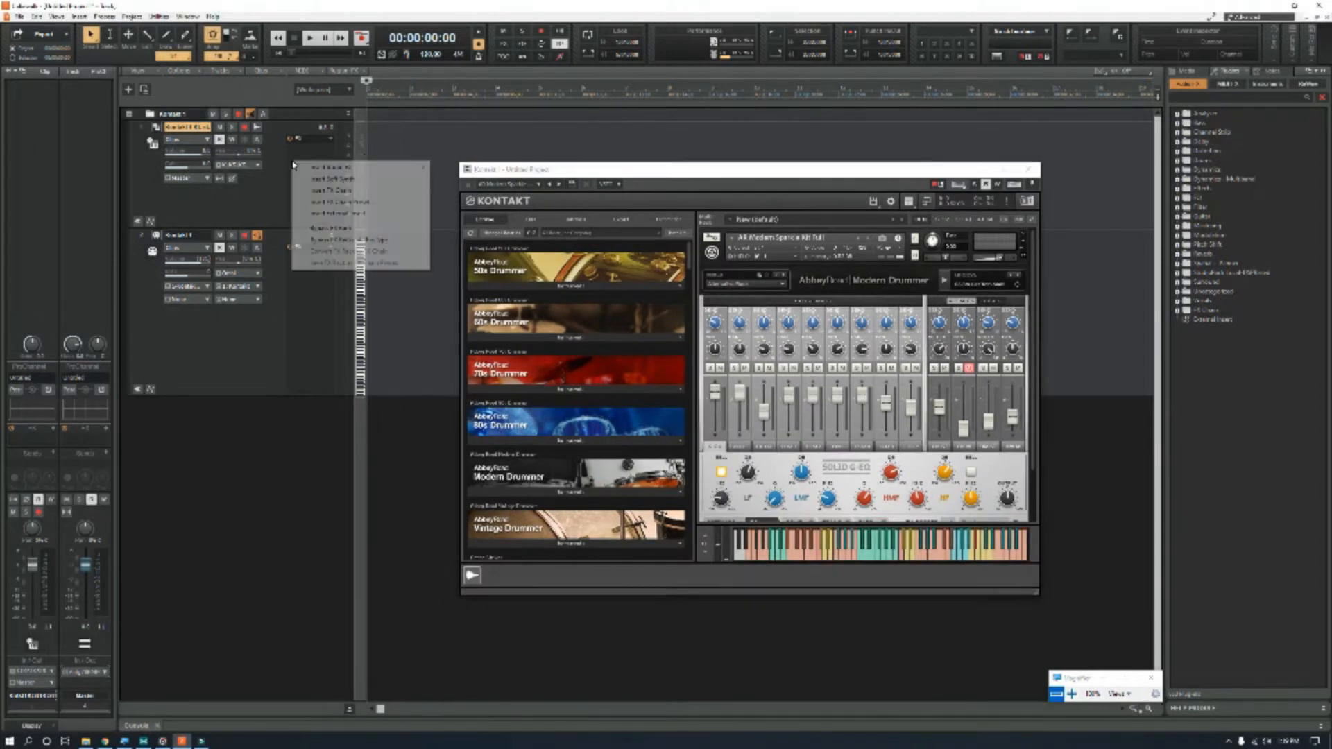
left_click(310, 149)
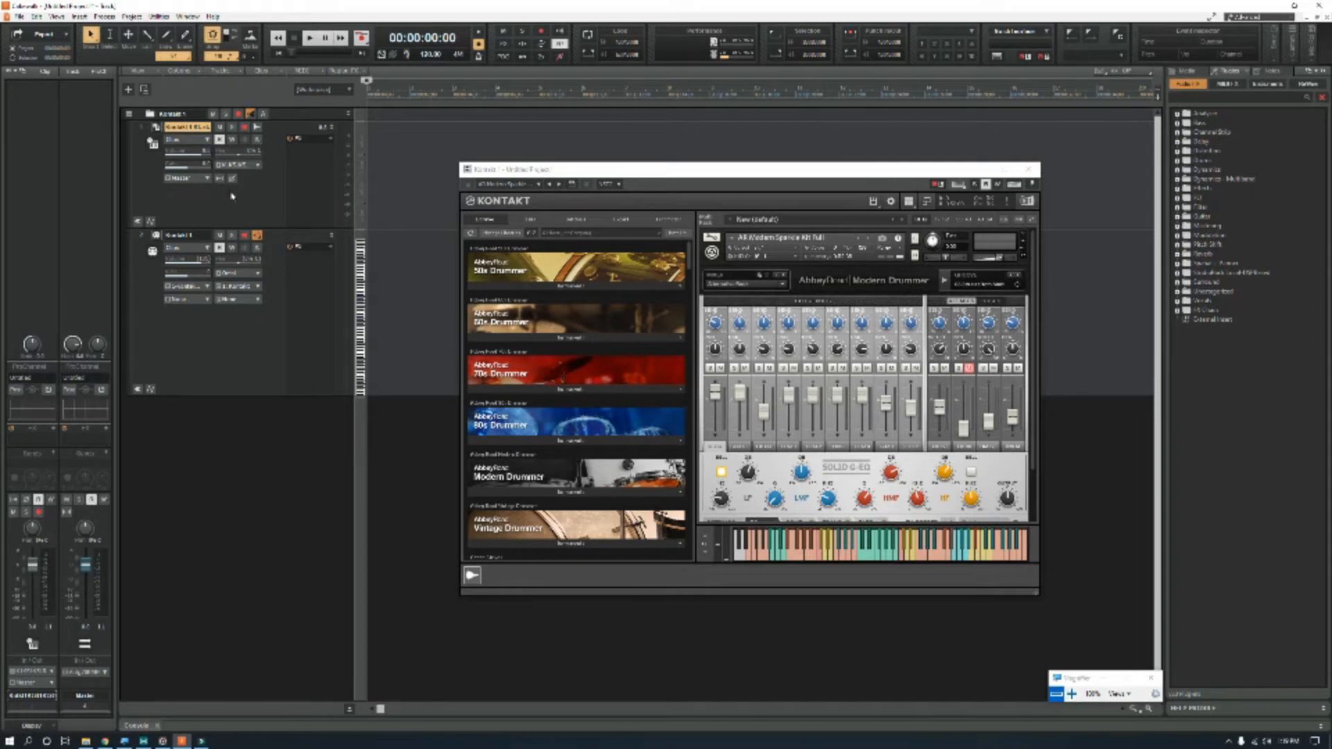
left_click(161, 239)
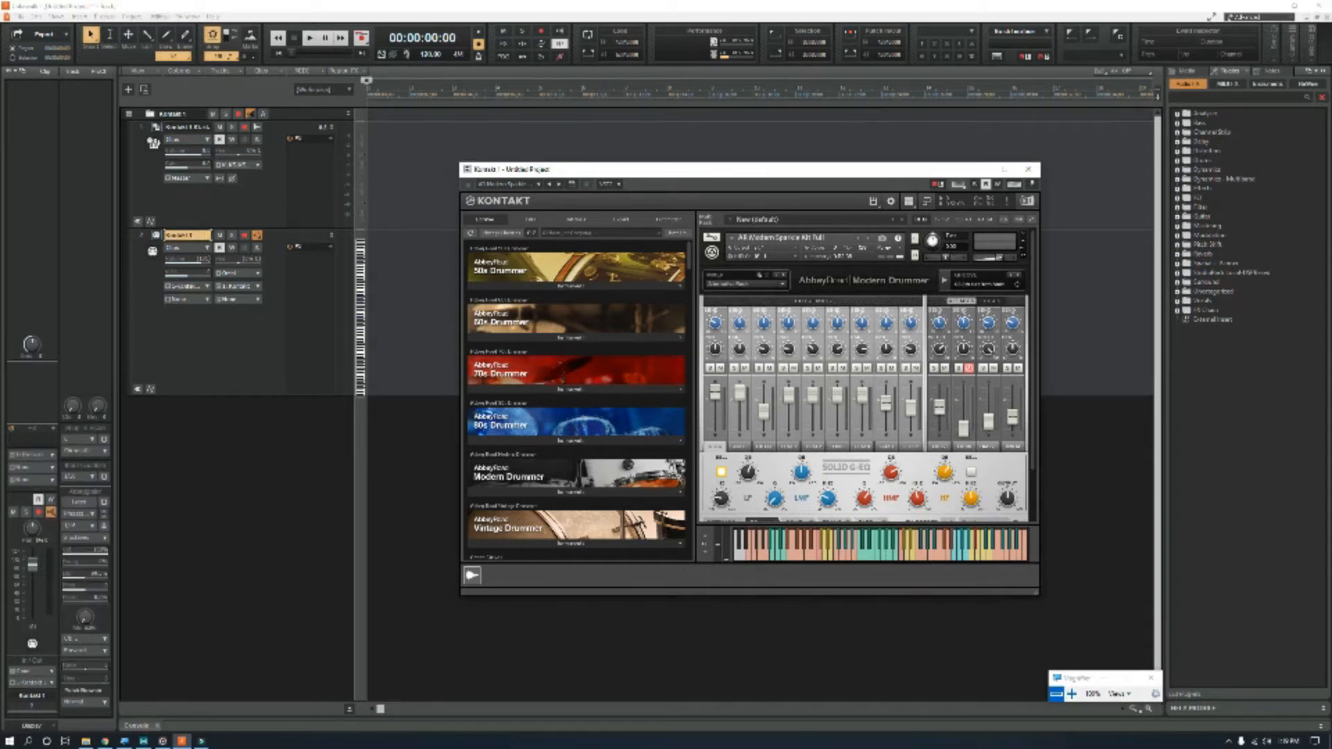
left_click(157, 129)
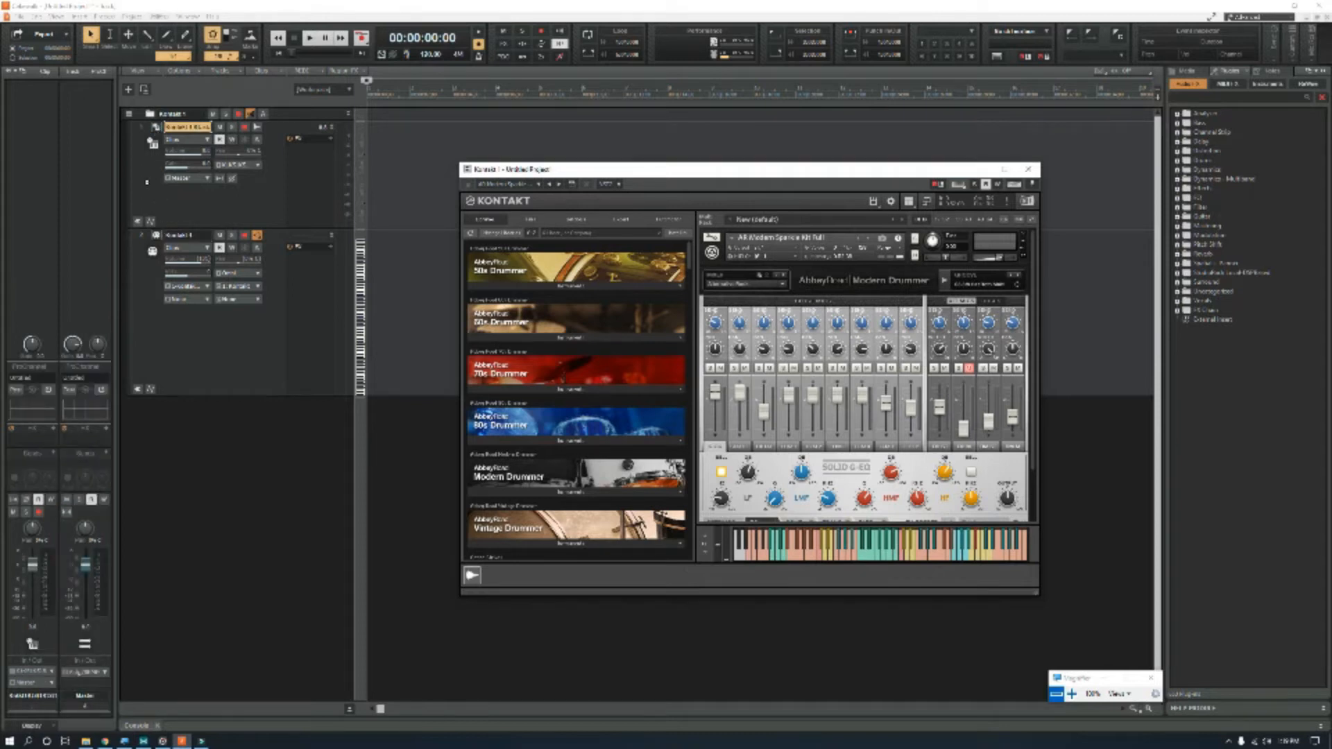
- Insert the Sonitus Equalizer from the EQ effects into the FX rack of the Kontakt audio track
key("super+plus")
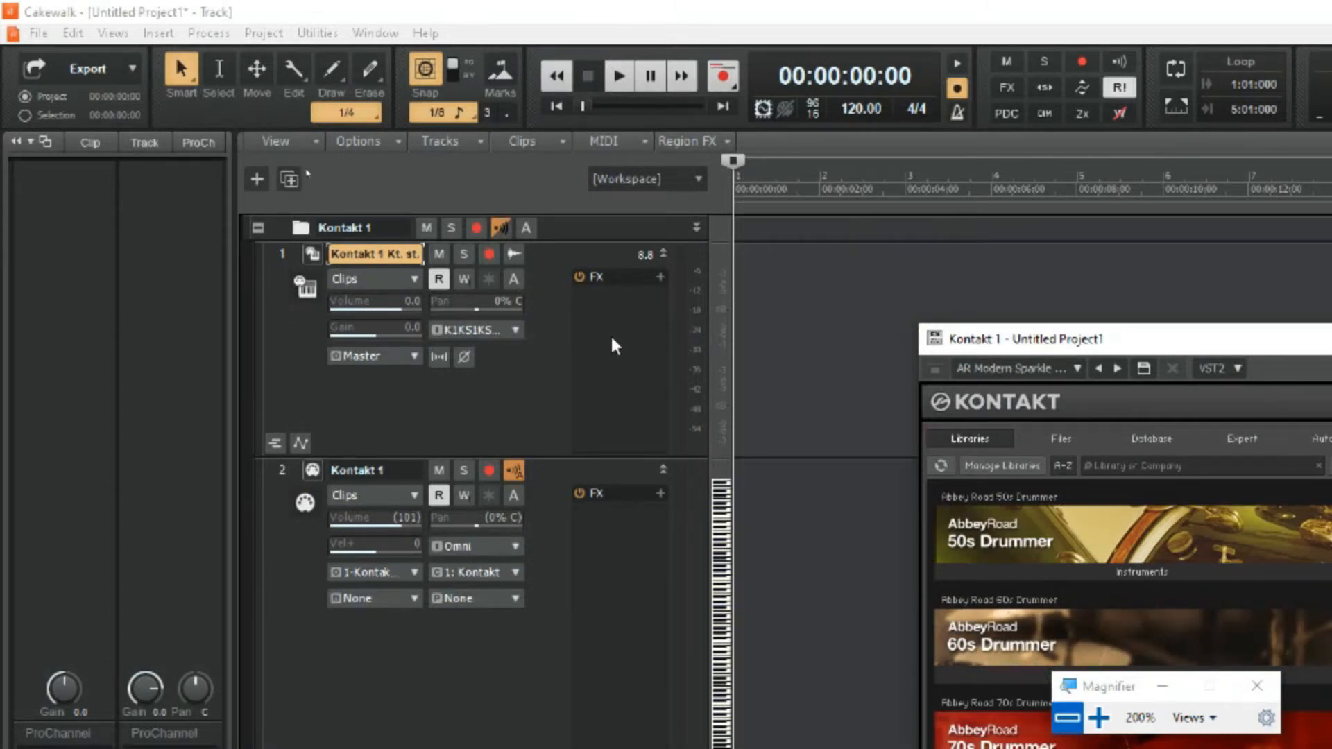
left_click(598, 313)
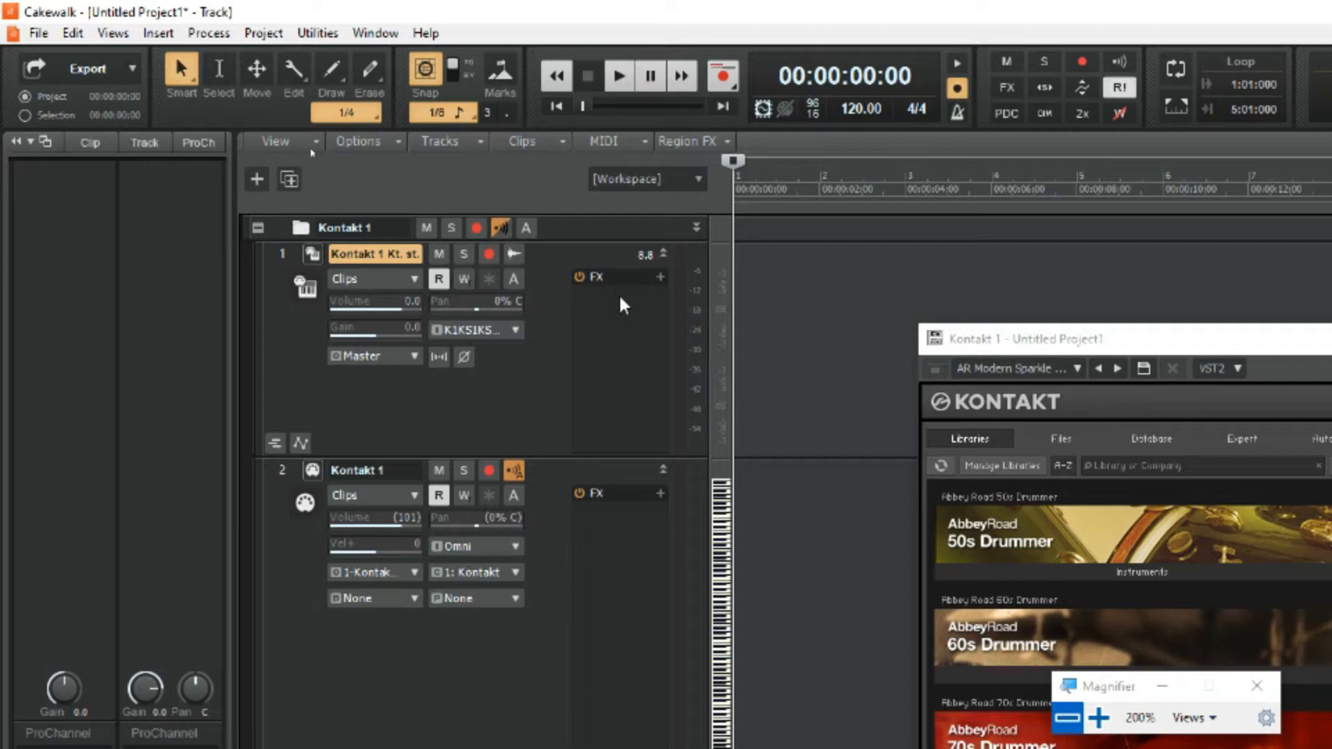
right_click(611, 314)
left_click(593, 304)
right_click(590, 296)
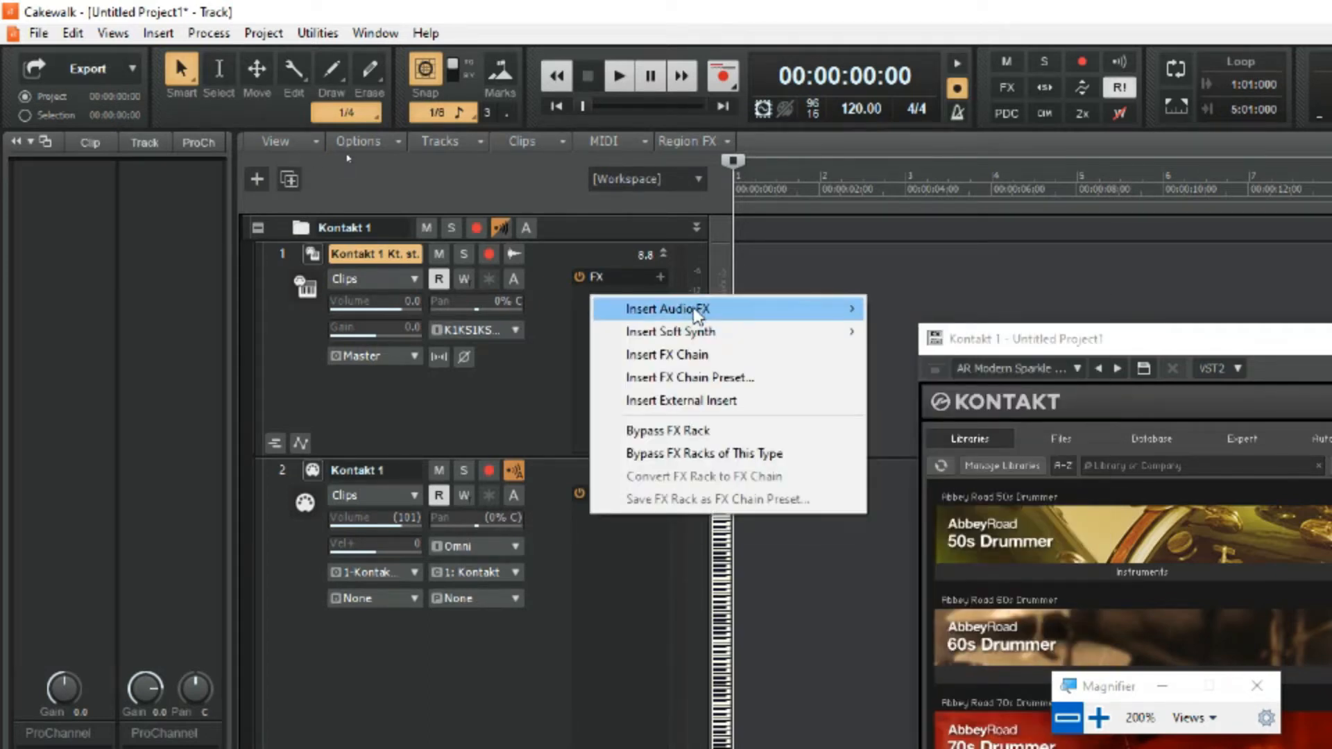
mouse_move(698, 314)
key("super+minus")
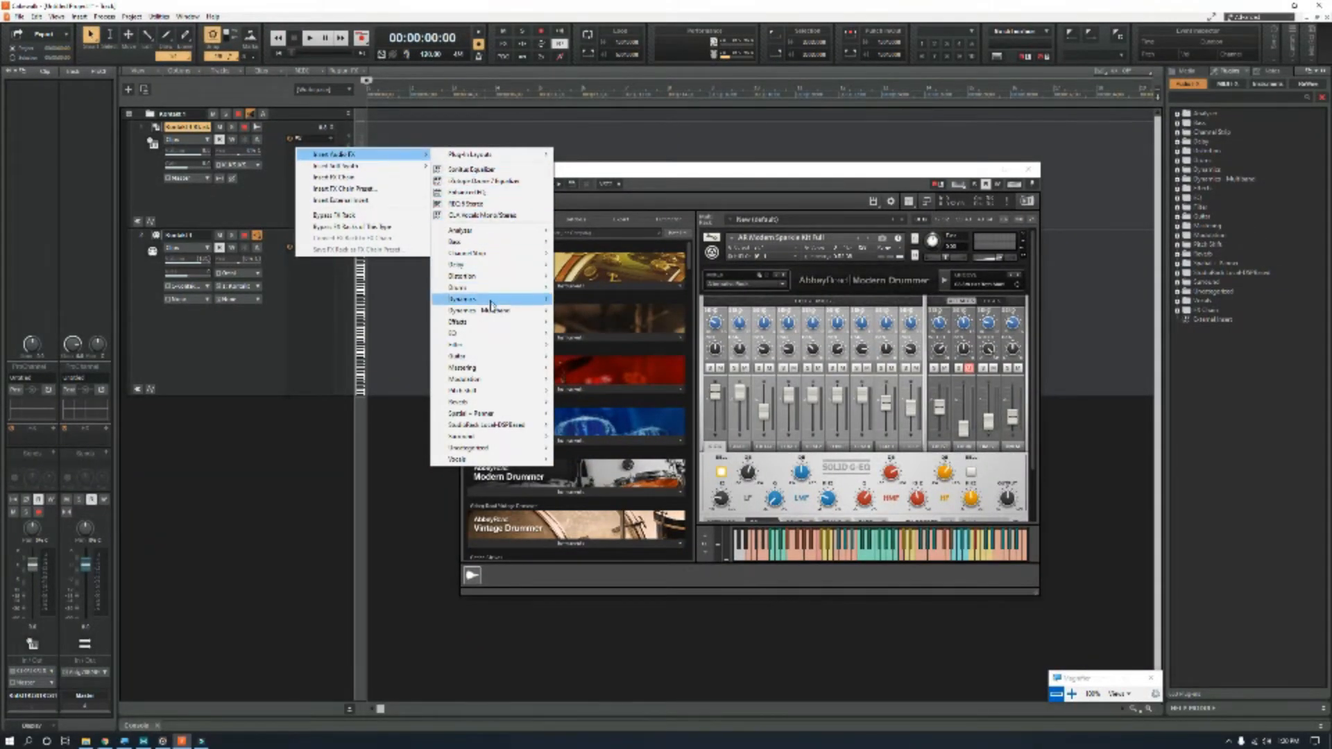
mouse_move(487, 339)
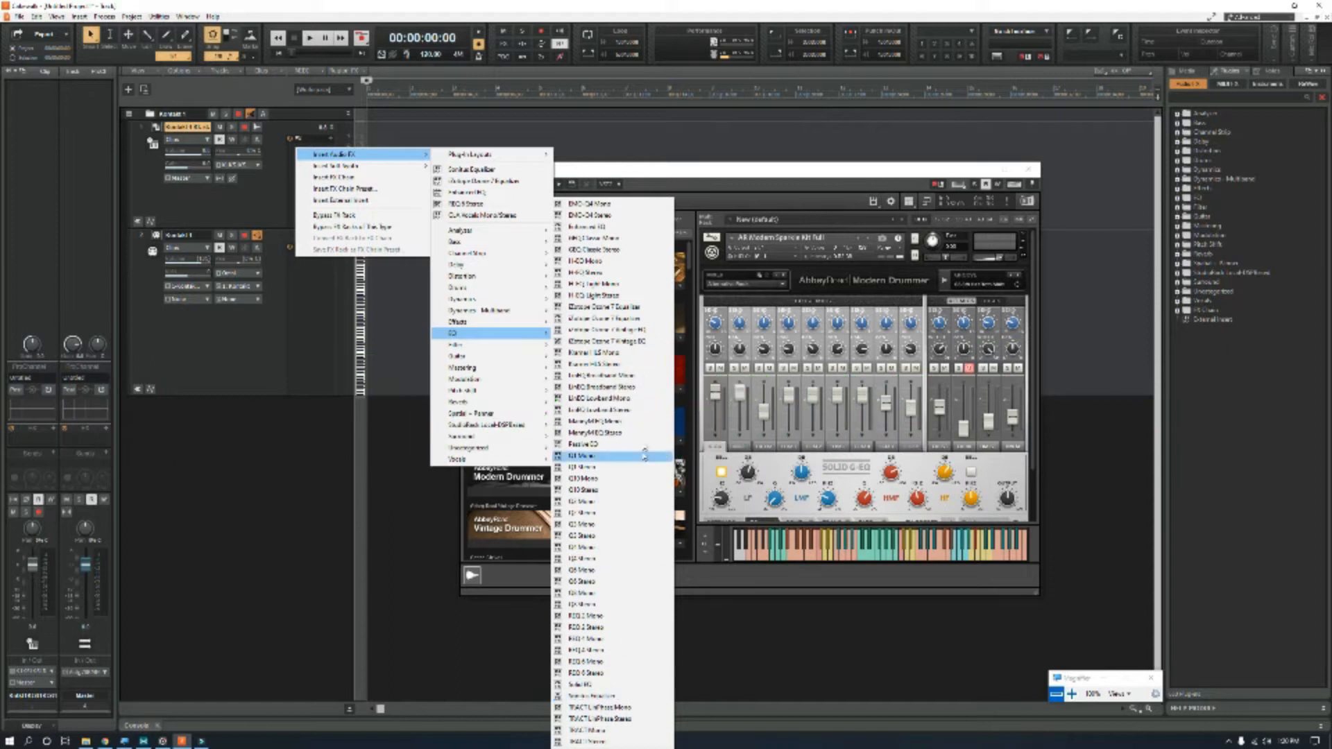
left_click(618, 696)
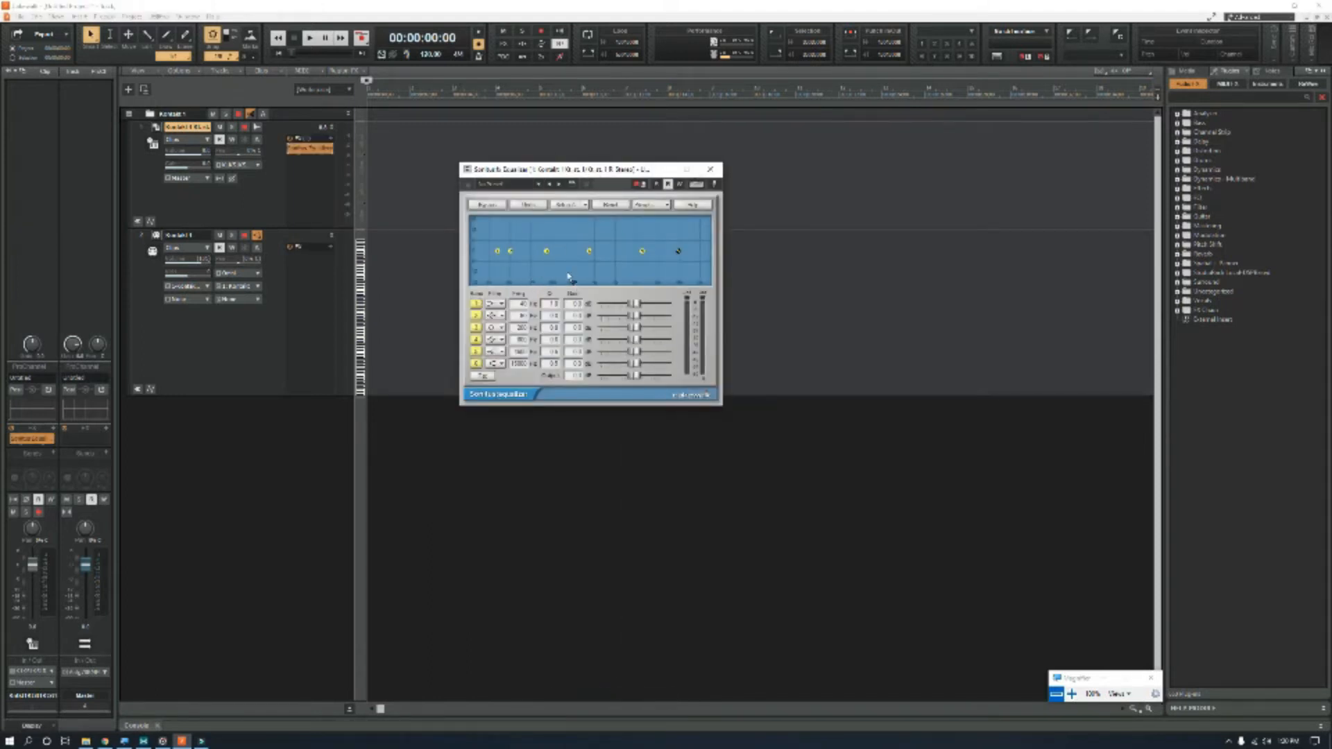
- Lower the frequency of the equalizer's band 1 to about 32 Hz
key("super+plus")
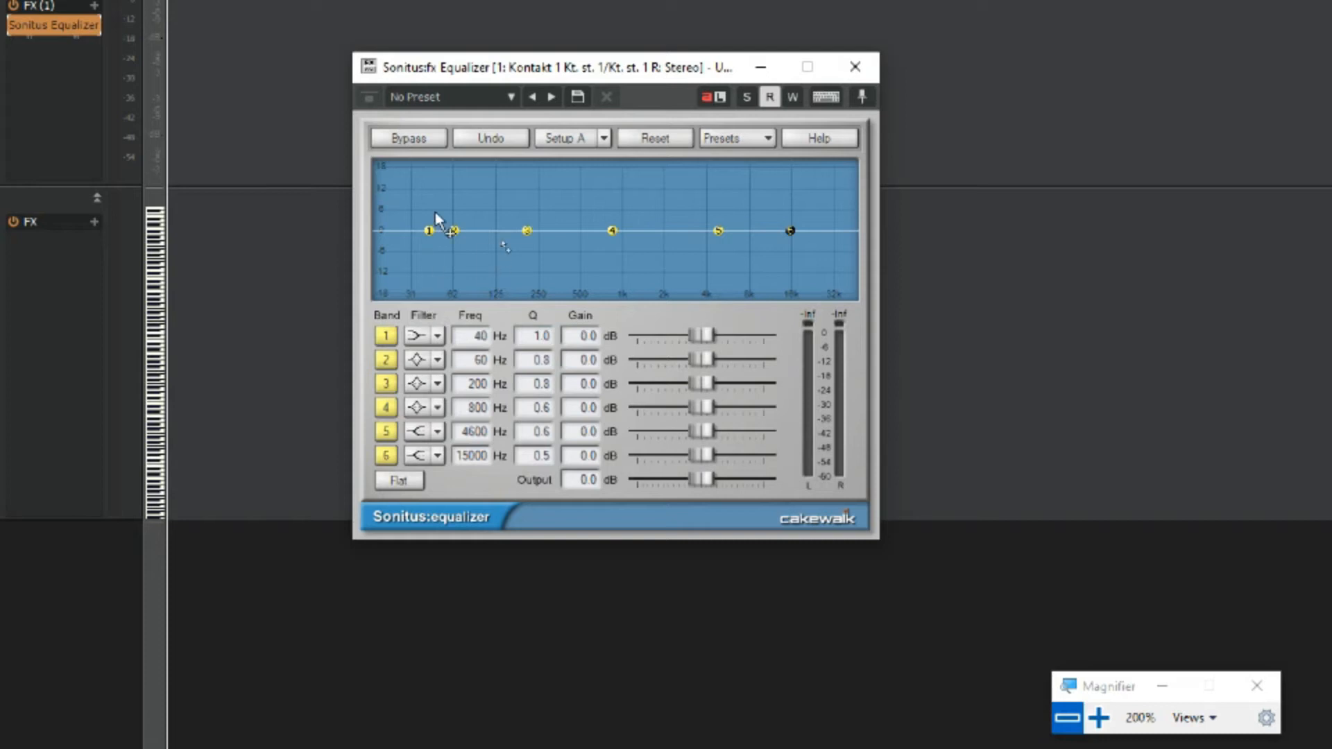
left_click(429, 231)
left_click(454, 232)
left_click(527, 231)
left_click(430, 234)
mouse_move(427, 230)
left_mouse_down()
mouse_move(402, 230)
mouse_move(414, 230)
left_mouse_up()
left_click_drag(478, 337, 489, 309)
right_click(479, 337)
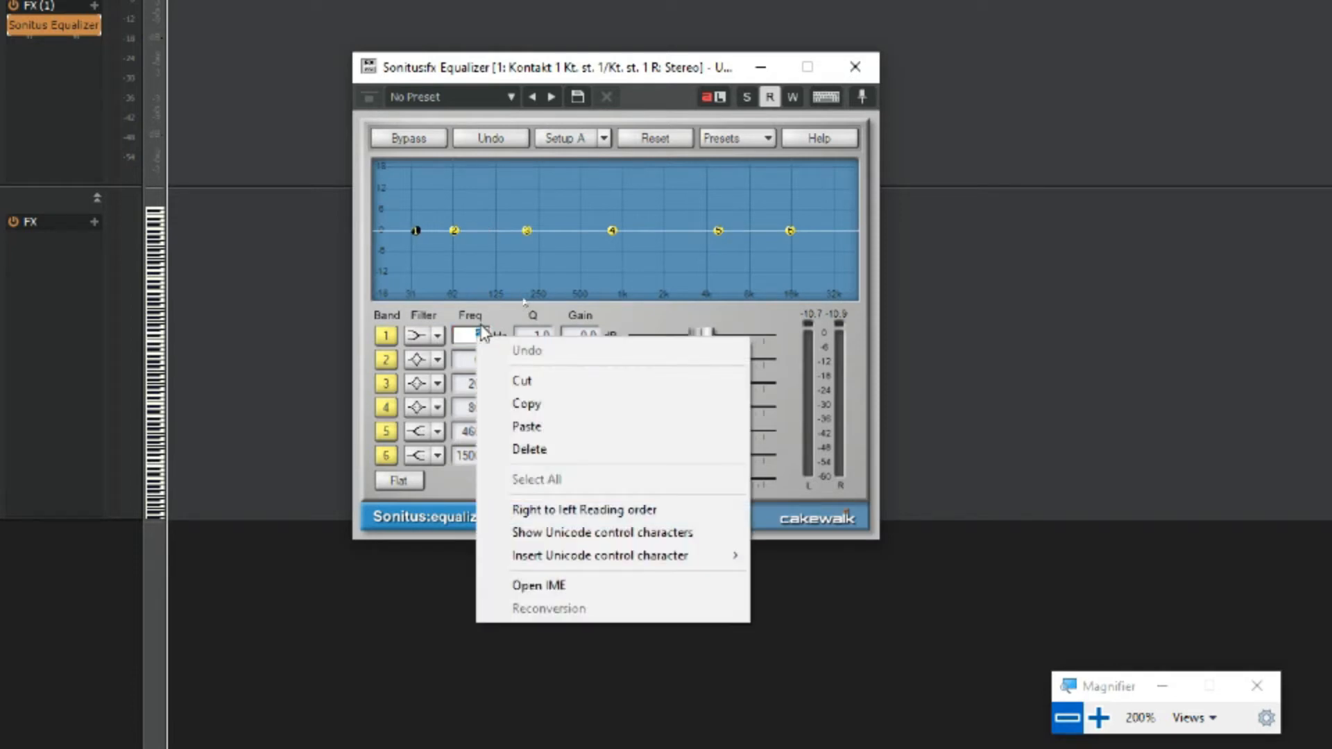
left_click(466, 358)
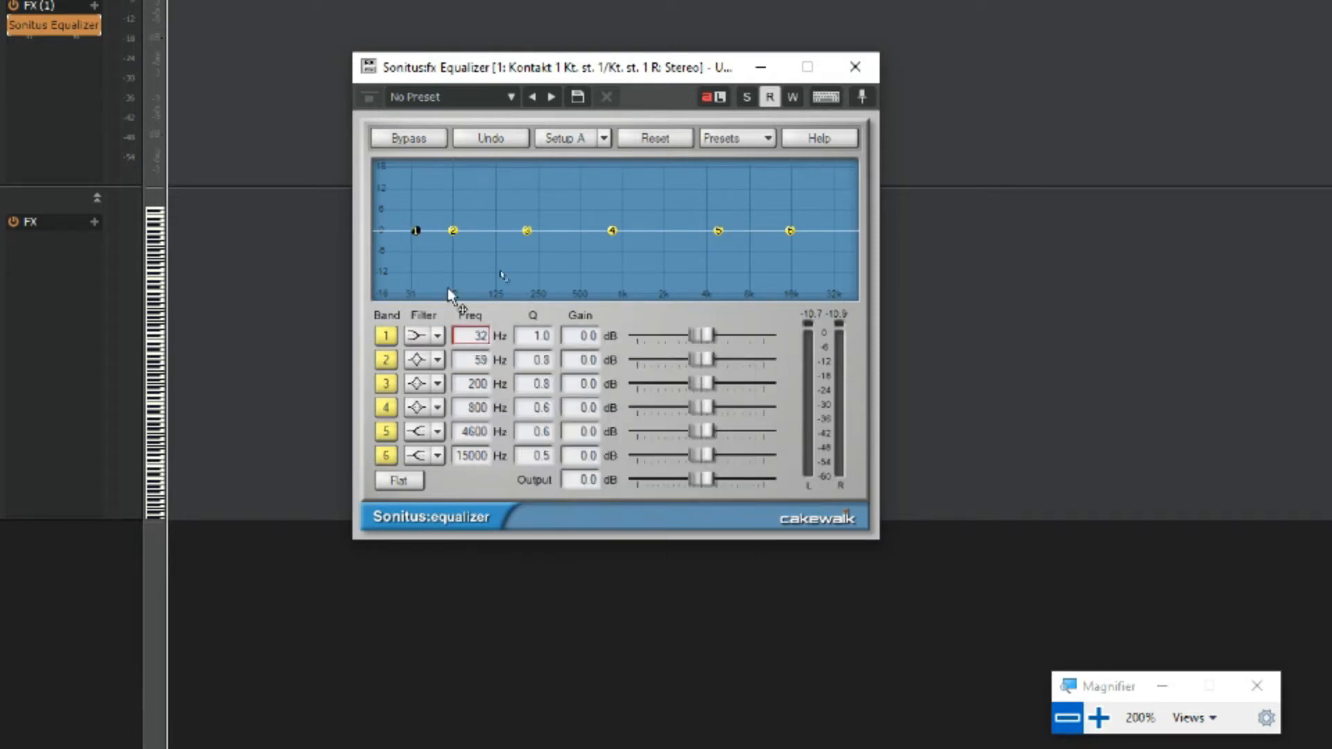
- Move band 2 to about 66 Hz with 0.2 dB gain and band 3 to about 429 Hz with -0.6 dB gain
left_click(415, 231)
left_click(453, 231)
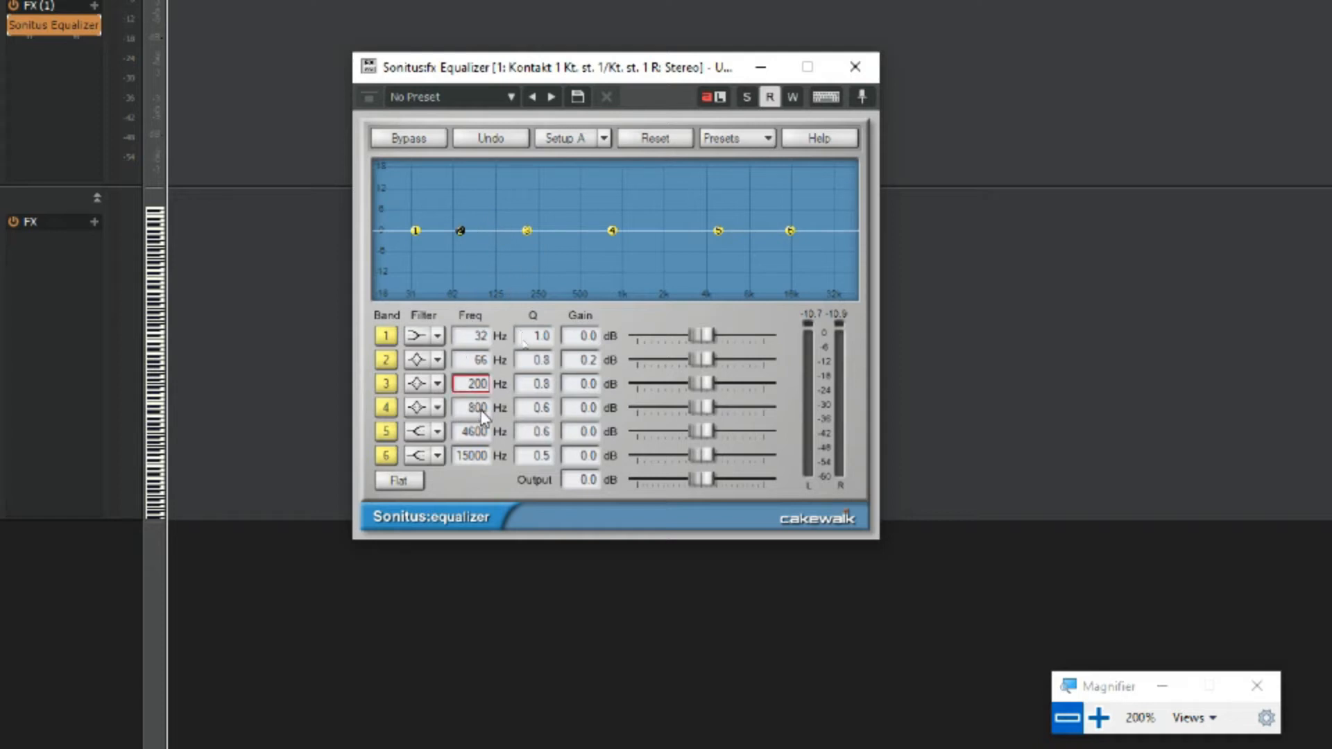
double_click(479, 381)
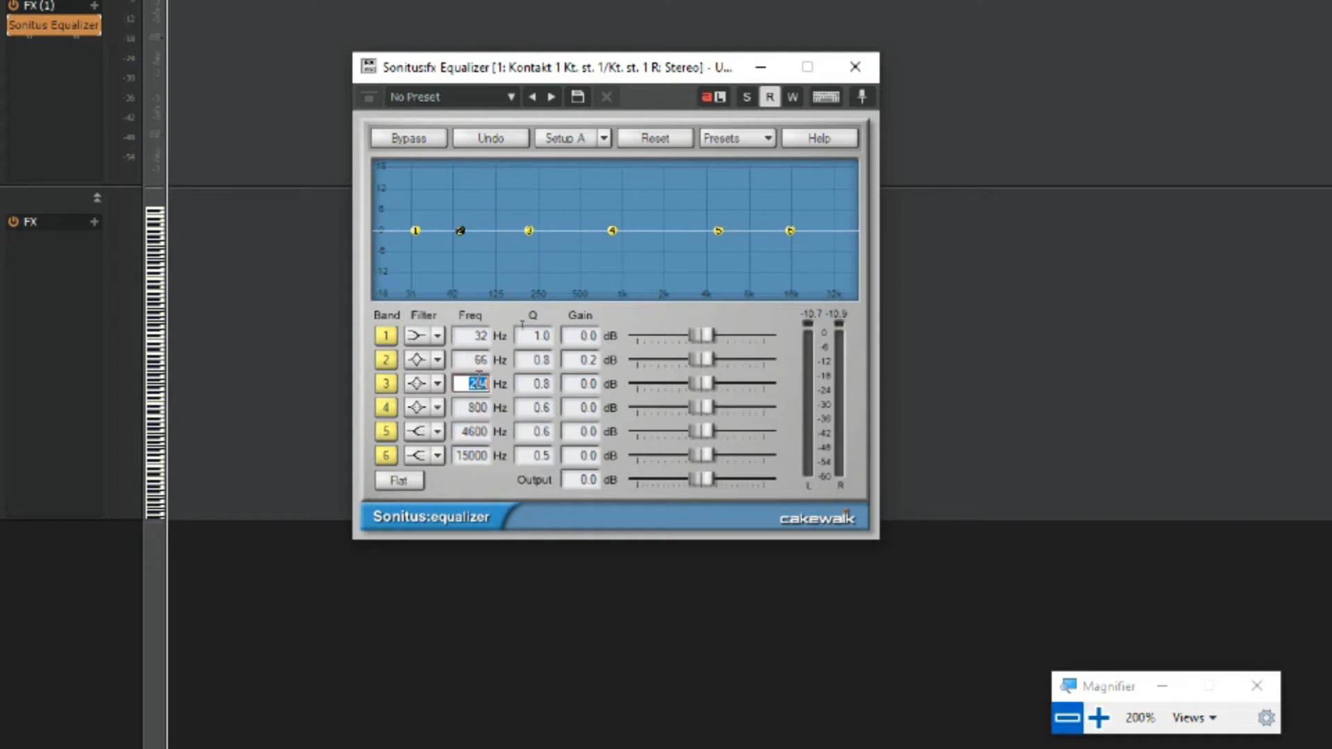
key("Return")
mouse_move(576, 233)
left_mouse_down()
mouse_move(572, 179)
mouse_move(574, 229)
left_mouse_up()
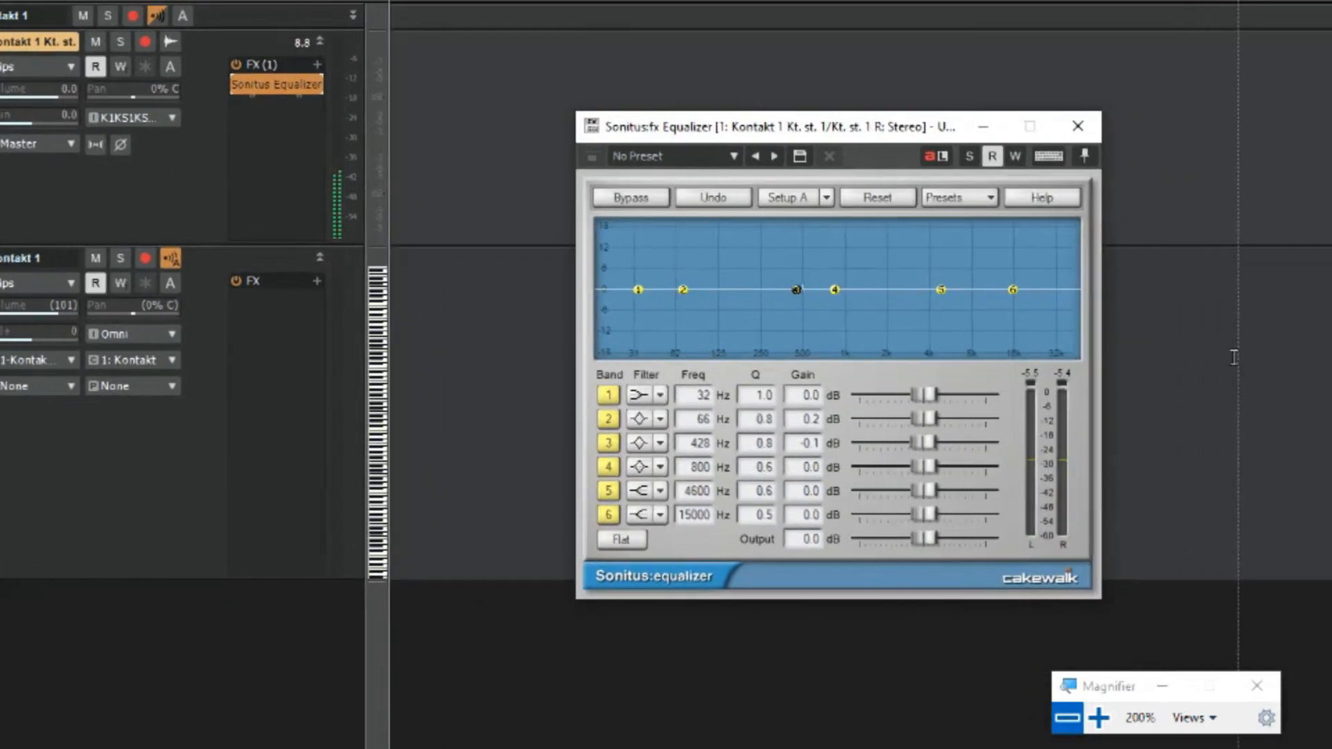
mouse_move(752, 287)
left_mouse_down()
mouse_move(751, 224)
mouse_move(753, 350)
mouse_move(751, 289)
left_mouse_up()
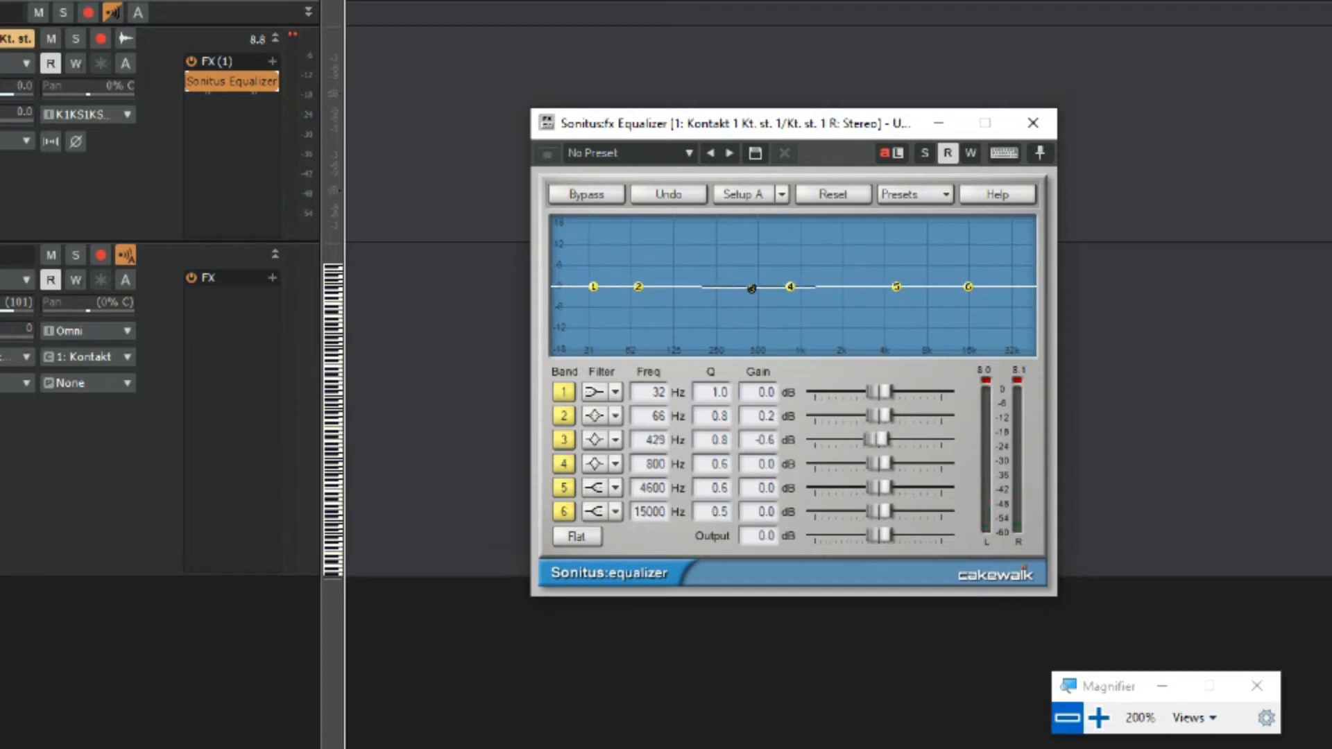
- Set band 3's frequency to 440 Hz and its gain to 0 dB
double_click(648, 440)
type("440")
key("Return")
mouse_move(877, 439)
left_mouse_down()
mouse_move(826, 440)
mouse_move(878, 440)
left_mouse_up()
- Shape the EQ curve with about 5.7 dB on band 4, 10.1 dB on band 5, -7 dB on band 6 and -3.2 dB on band 3
left_click_drag(791, 286, 805, 267)
left_click_drag(897, 287, 904, 240)
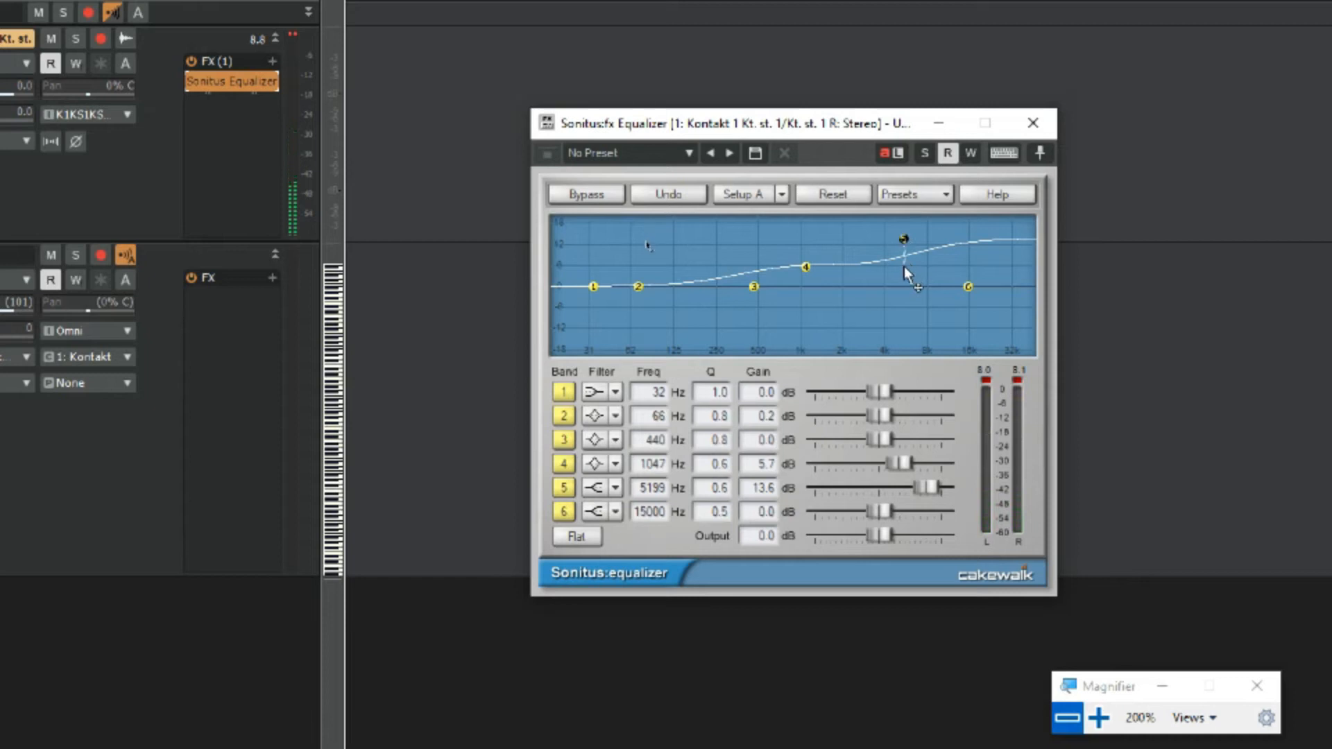
left_click_drag(905, 243, 901, 255)
mouse_move(969, 287)
left_mouse_down()
mouse_move(976, 236)
mouse_move(993, 247)
mouse_move(960, 328)
mouse_move(961, 311)
left_mouse_up()
mouse_move(753, 287)
left_mouse_down()
mouse_move(754, 338)
mouse_move(754, 297)
left_mouse_up()
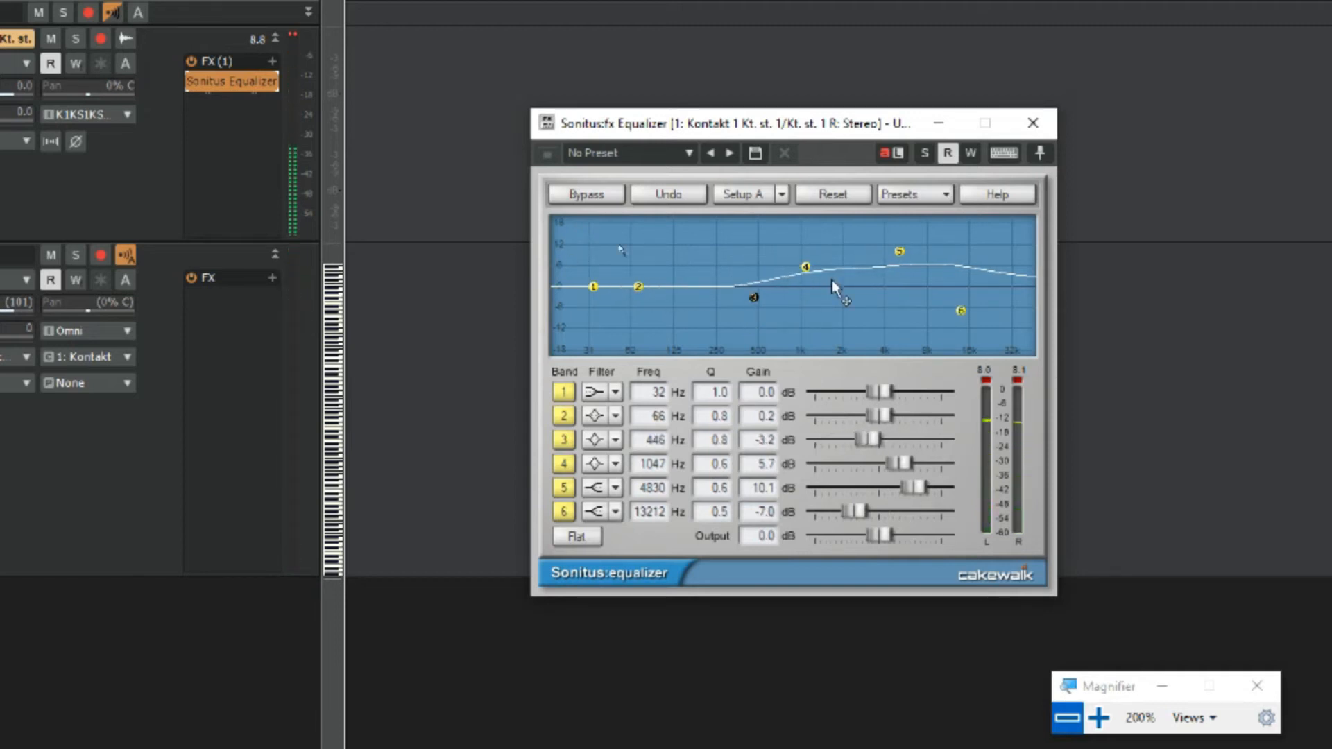
- Flatten the upper bands to about 1.1 dB on band 4, 0.9 dB on band 5 and -1.2 dB on band 6
left_click_drag(899, 251, 965, 291)
left_click_drag(807, 268, 807, 284)
- Try the Lowpass filter on band 1 and set the band's filter type to Highpass
left_click(615, 393)
left_click(618, 395)
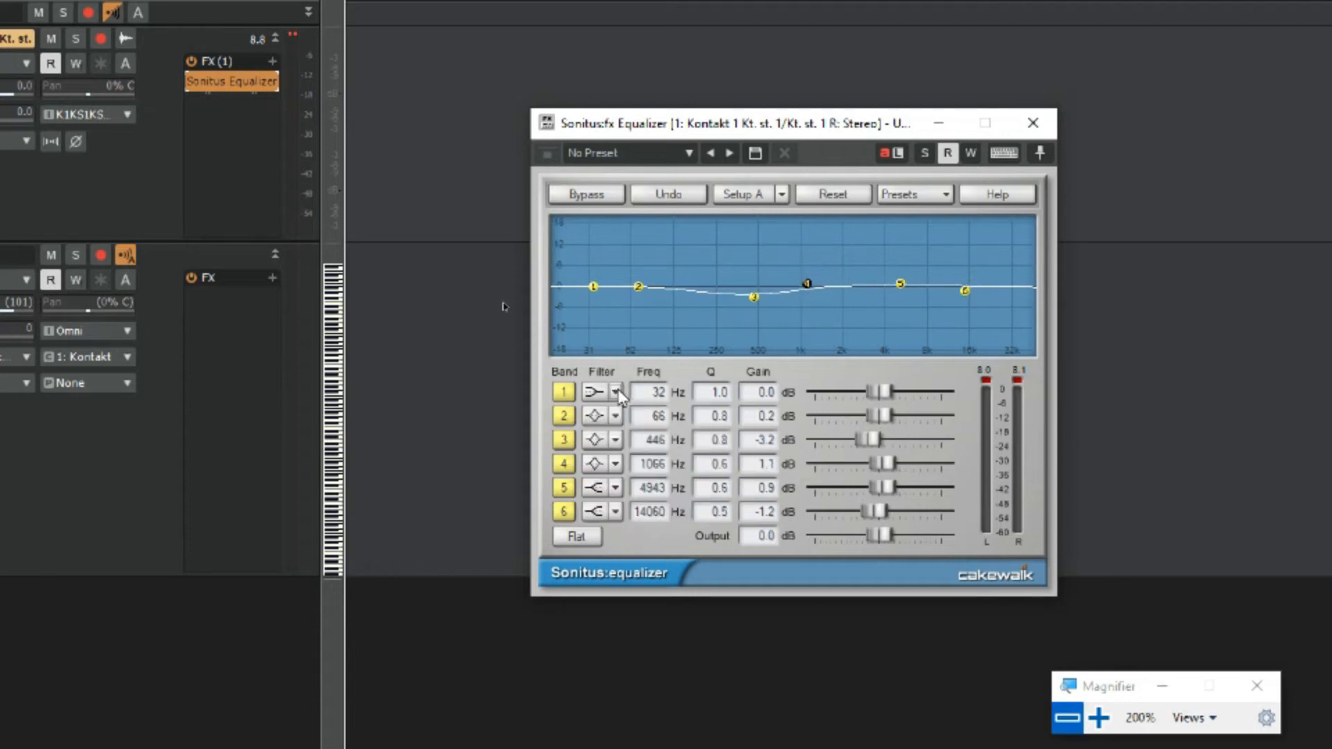
left_click(614, 394)
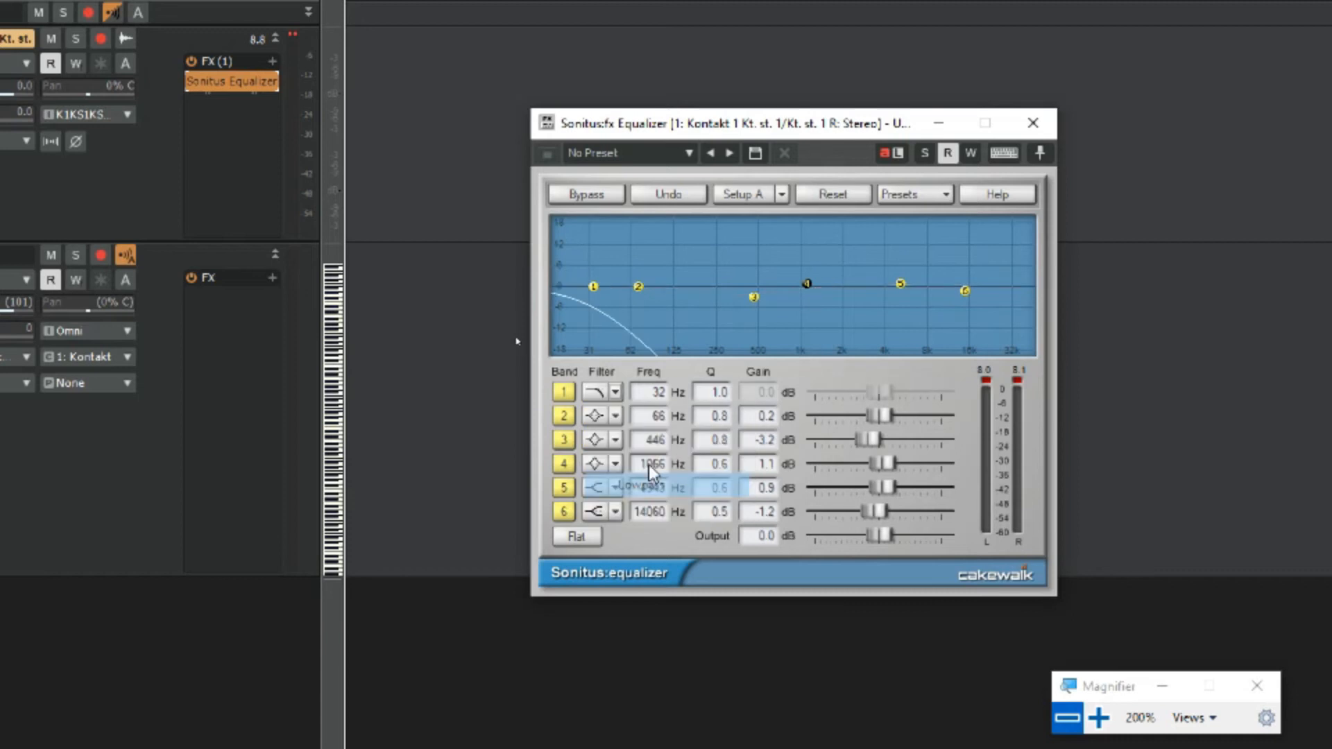
left_click(615, 393)
left_click(652, 506)
left_click(615, 393)
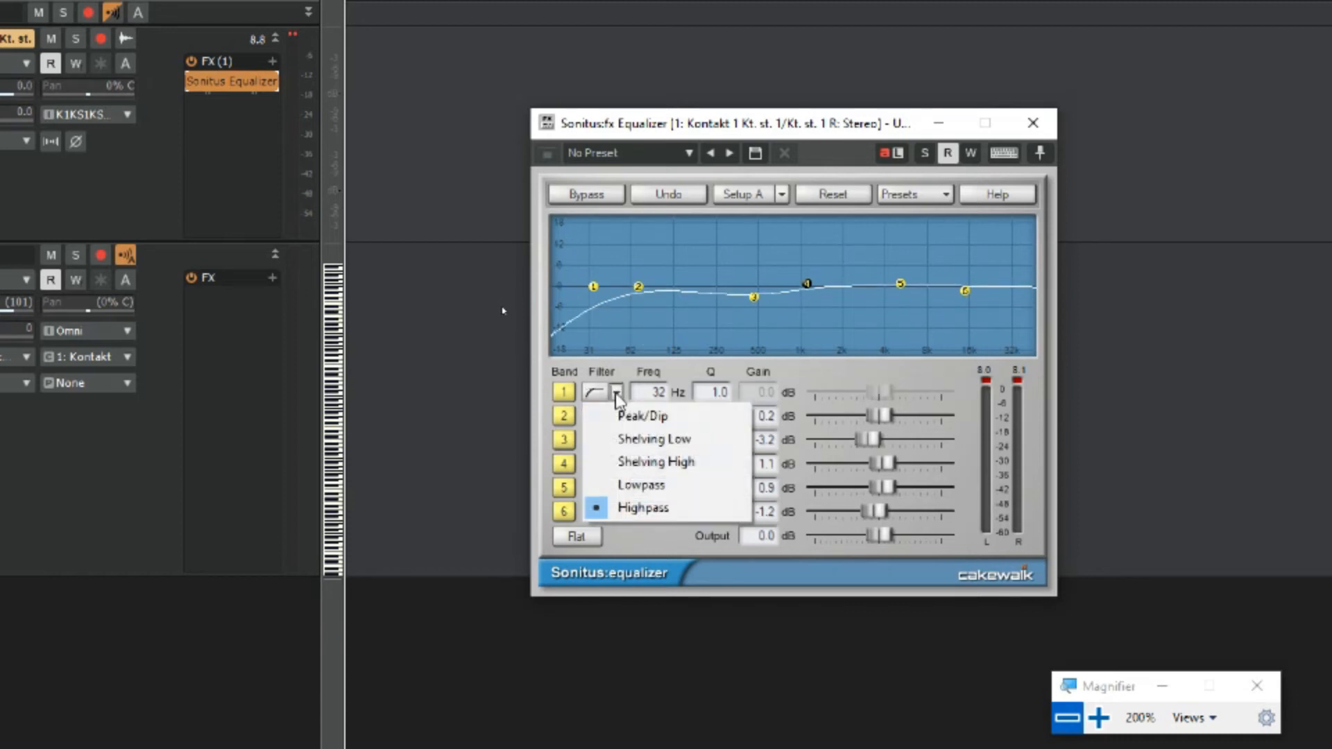
left_click(651, 486)
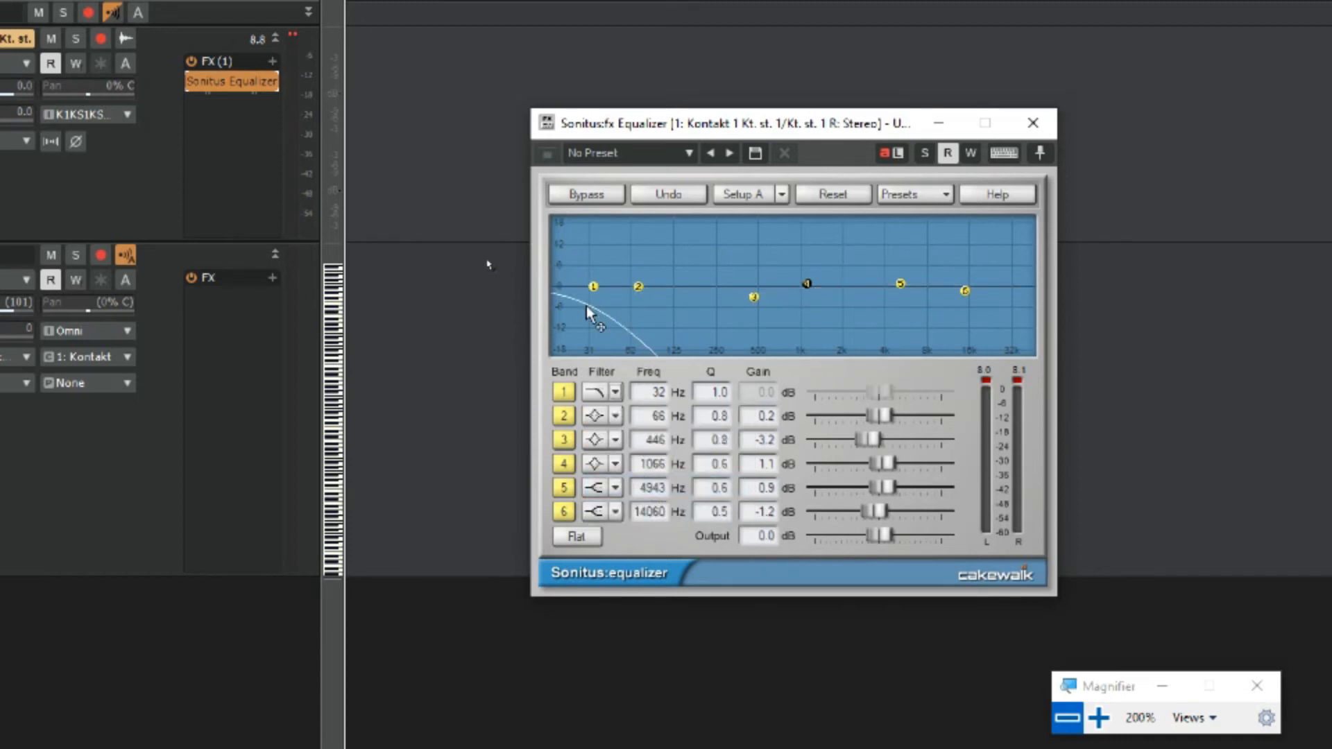
left_click(614, 393)
left_click(645, 508)
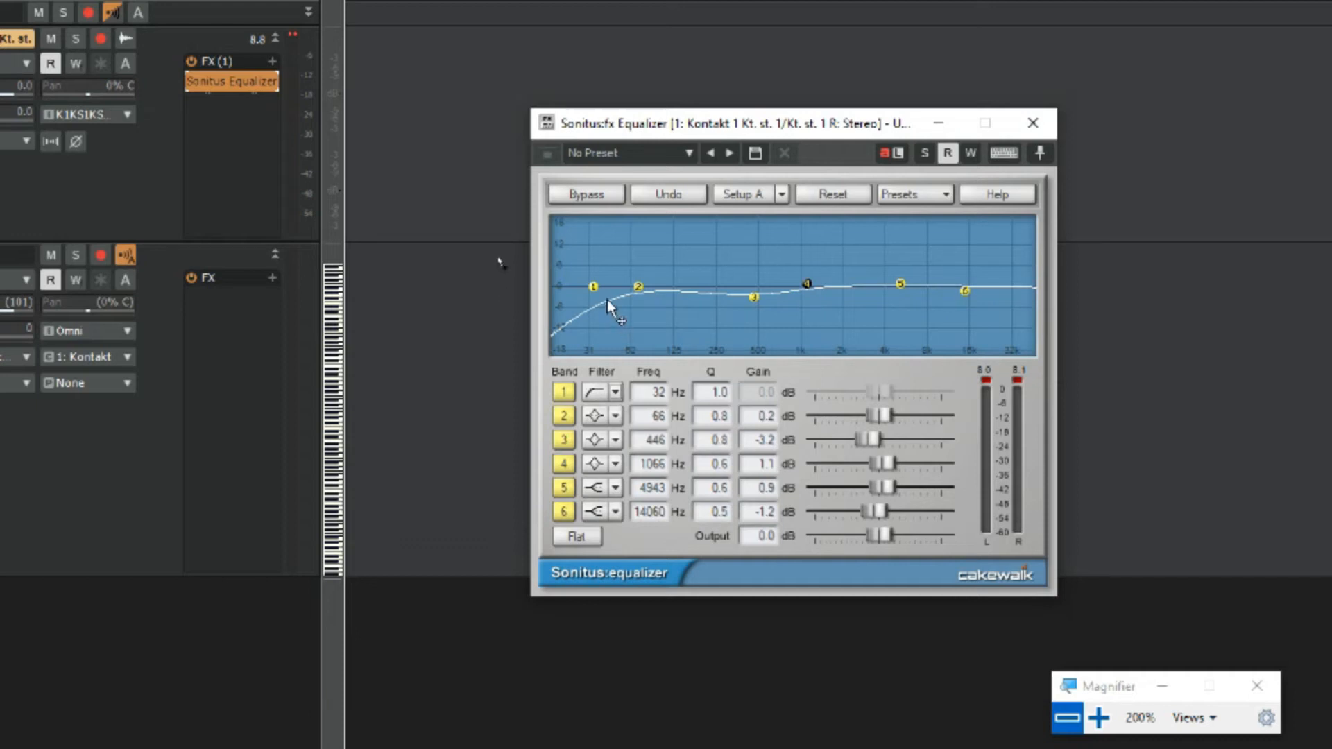
- Raise the highpass cutoff of band 1 to about 59 Hz
left_click_drag(593, 293, 631, 288)
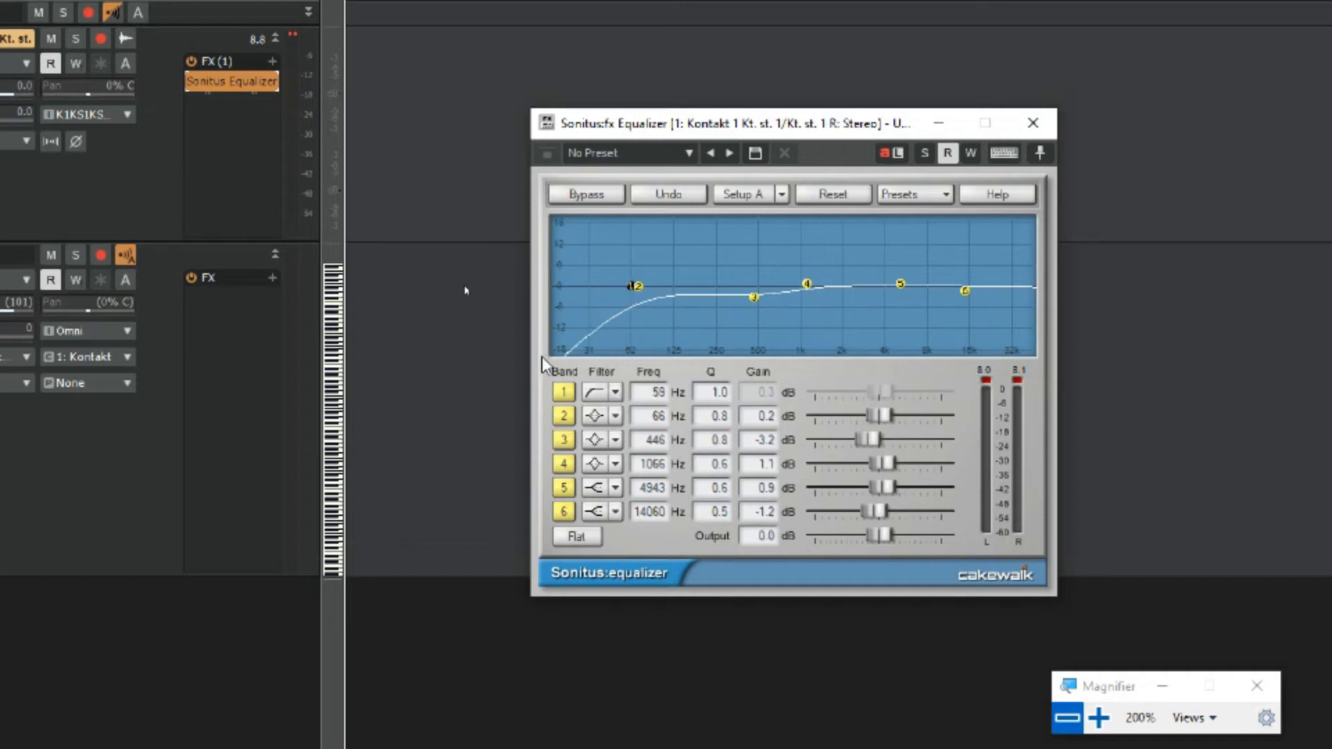
left_click(616, 393)
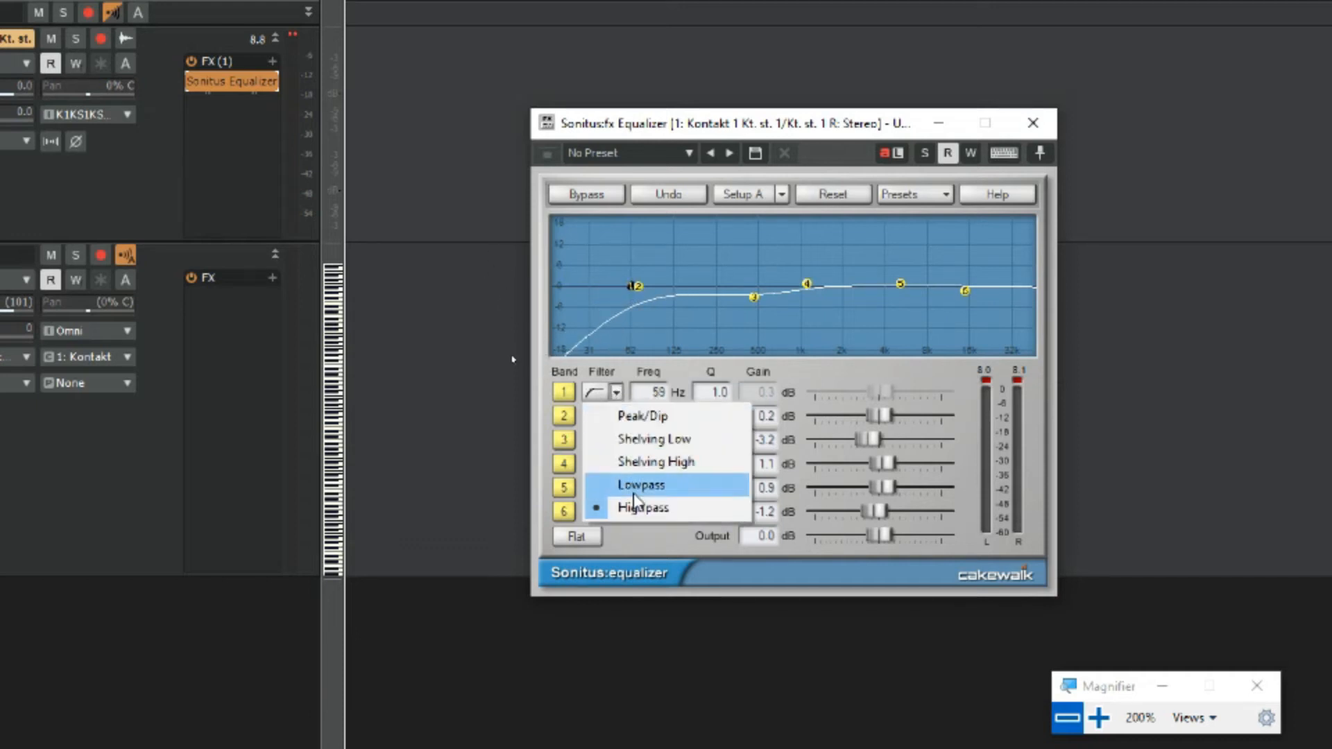
left_click(605, 319)
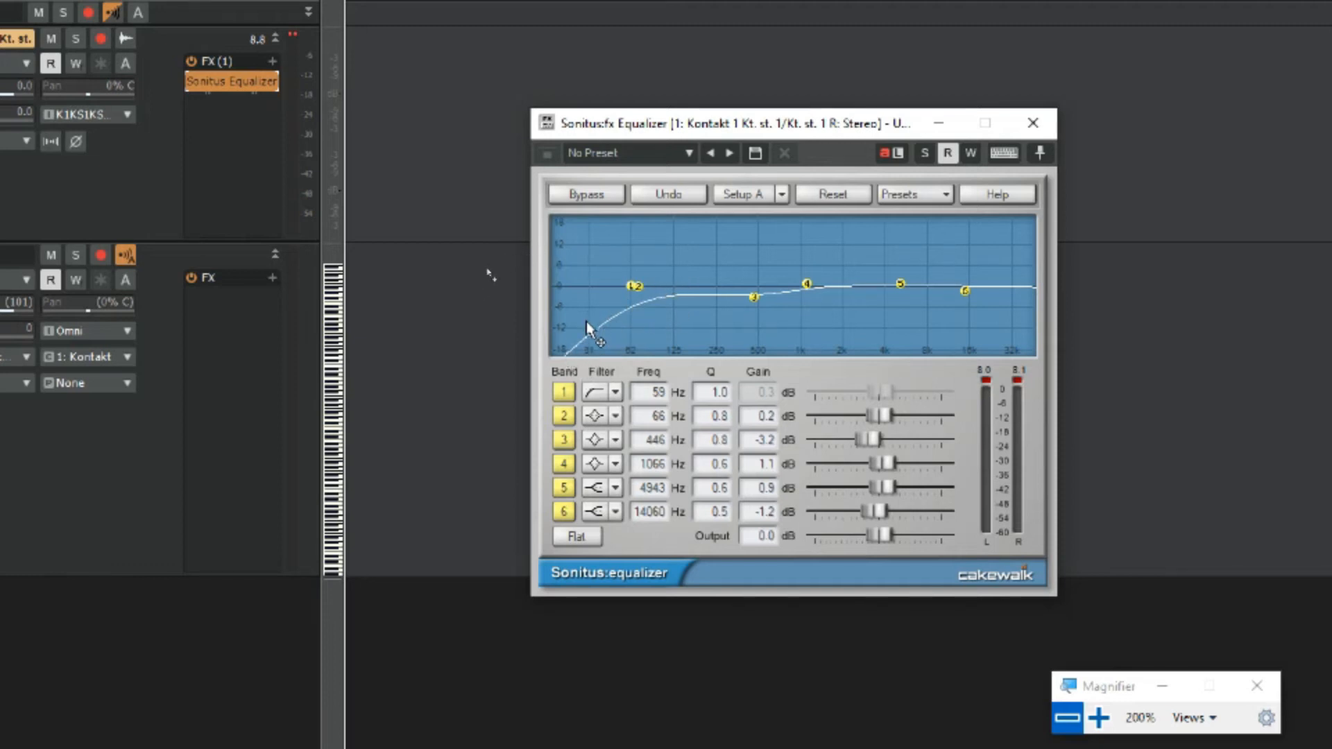
- Try several Q values on band 1 and raise its Q to about 15.4 for a sharp resonant peak
mouse_move(716, 400)
left_mouse_down()
mouse_move(703, 353)
mouse_move(706, 466)
mouse_move(713, 389)
mouse_move(717, 411)
left_mouse_up()
double_click(710, 393)
type("0")
key("Return")
double_click(715, 392)
type("1")
left_click_drag(723, 389, 713, 311)
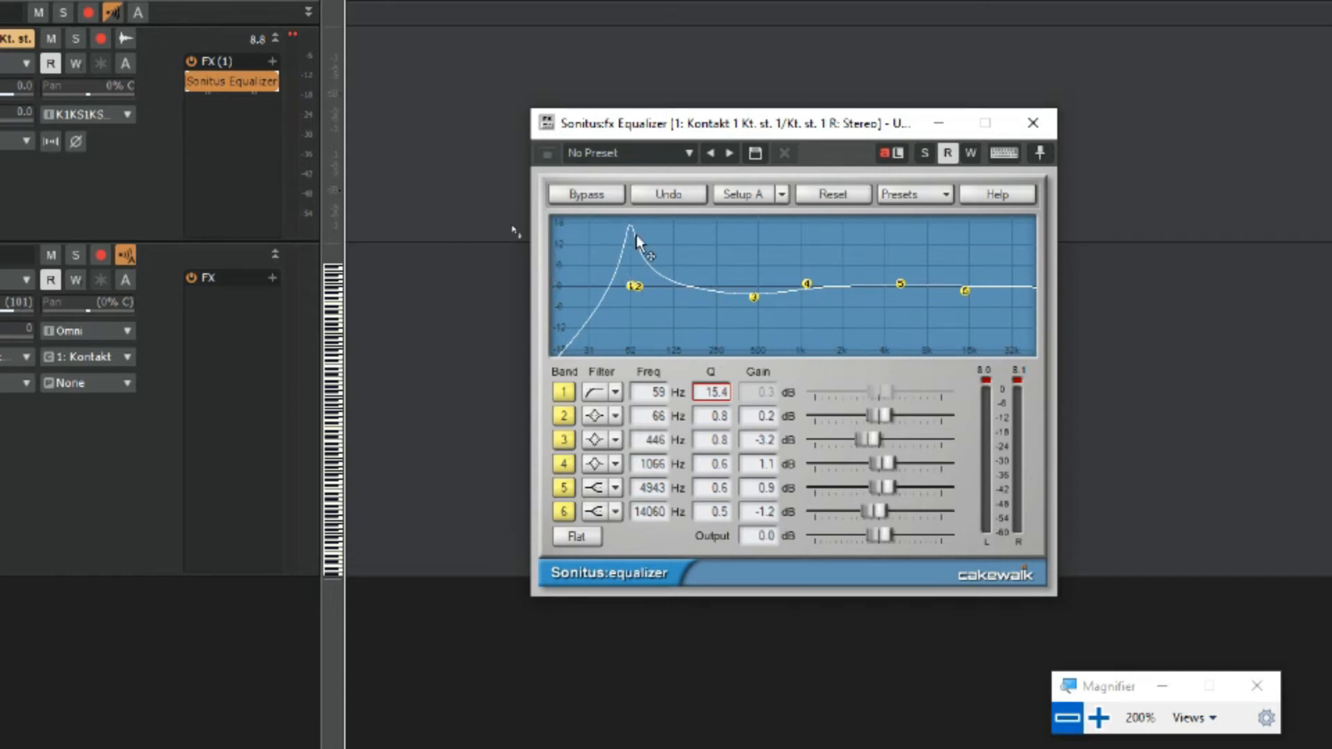
- Sweep band 1's resonant highpass down to about 41 Hz and up to about 109 Hz
left_click_drag(658, 391, 641, 390)
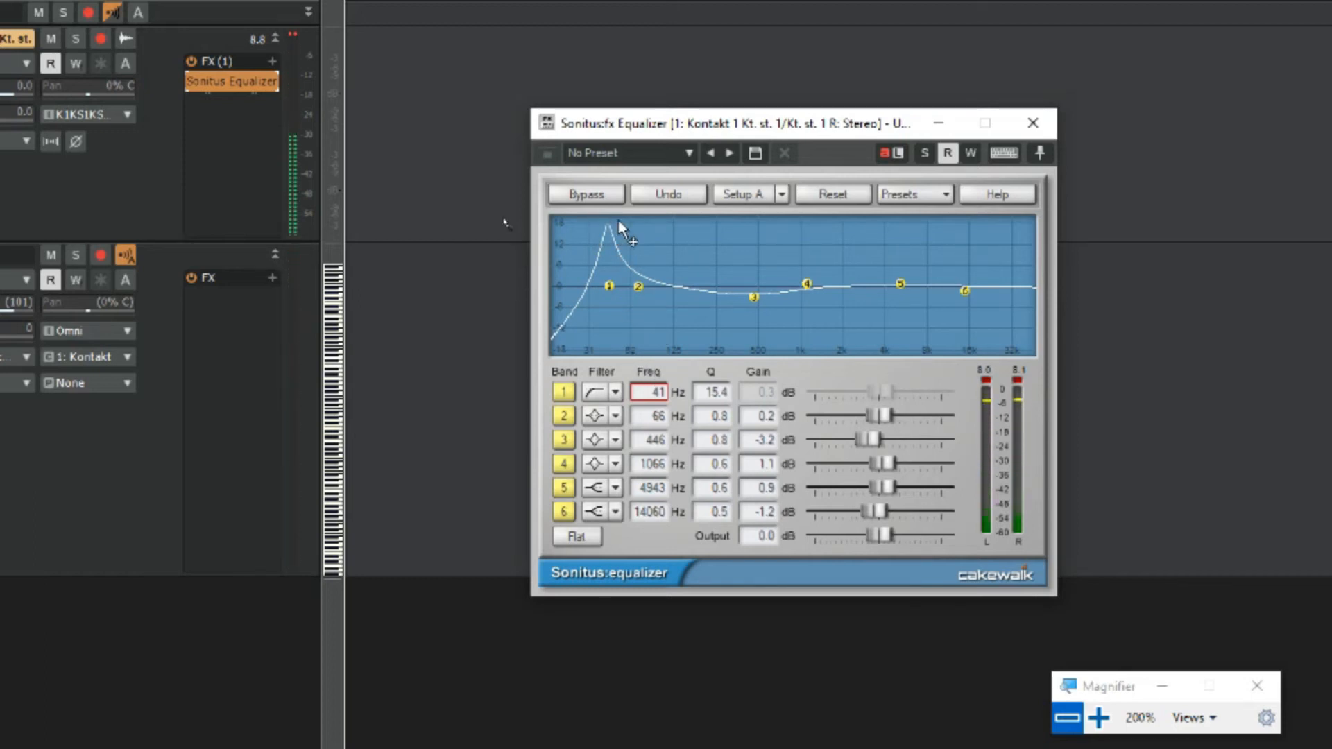
left_click_drag(609, 286, 669, 282)
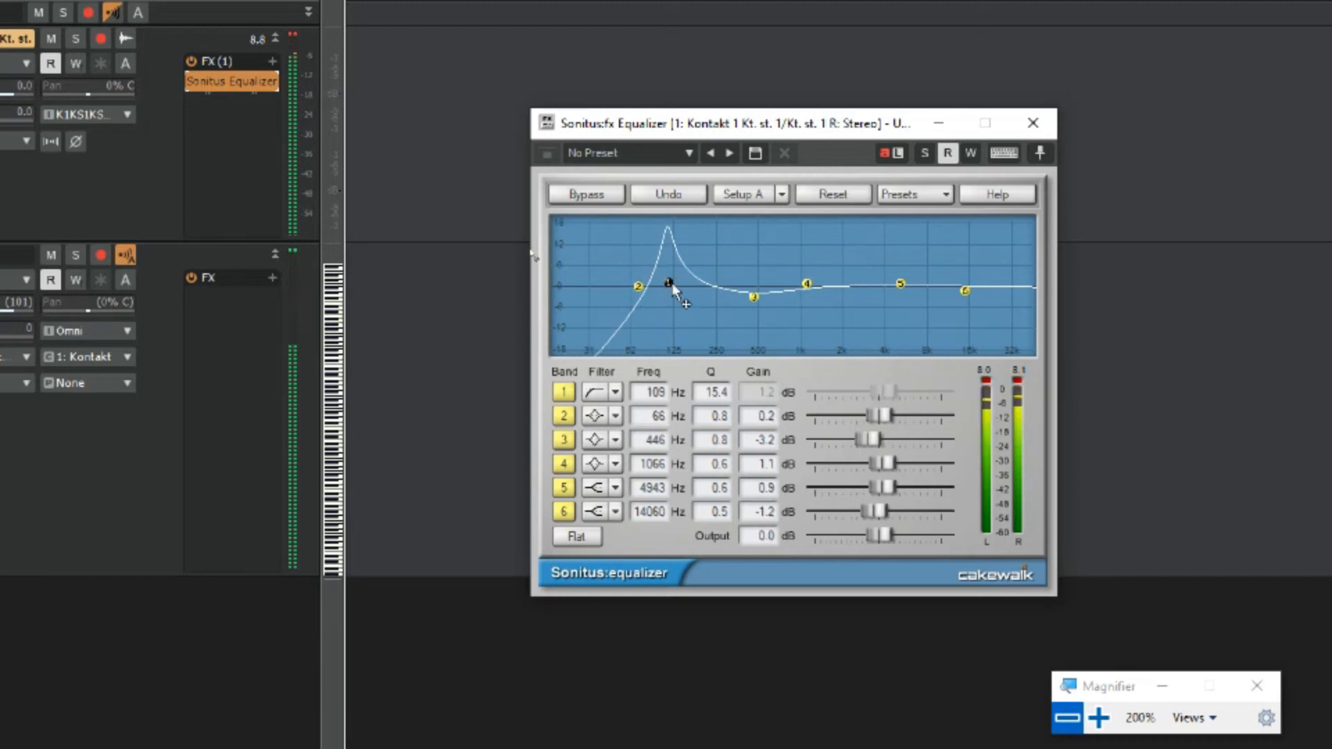
- Reduce band 1's Q to about 1.4 and adjust band 3 to about -0.9 dB at 450 Hz
left_click_drag(717, 394, 687, 347)
left_click_drag(713, 396, 678, 349)
left_click_drag(753, 297, 755, 291)
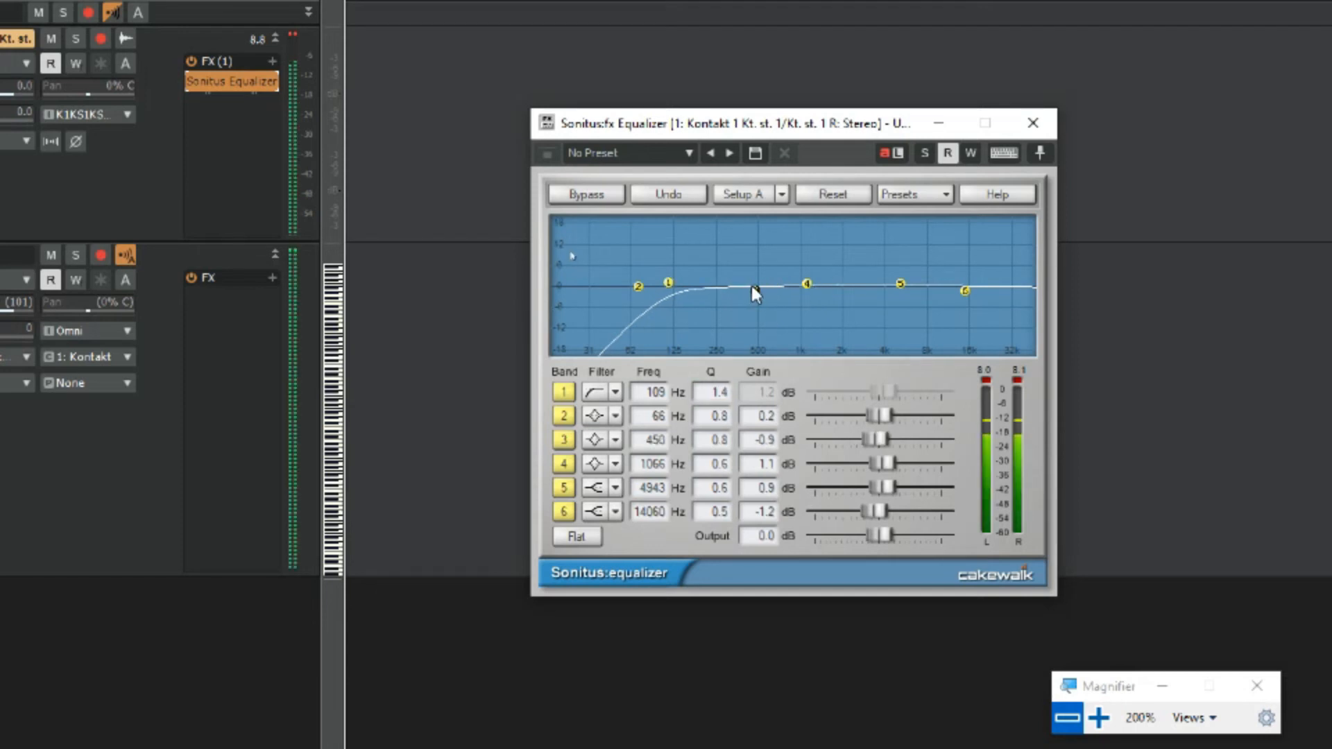
- Raise band 1's highpass cutoff to about 116 Hz and boost band 3 to about 3.6 dB at 448 Hz
left_click_drag(668, 282, 672, 285)
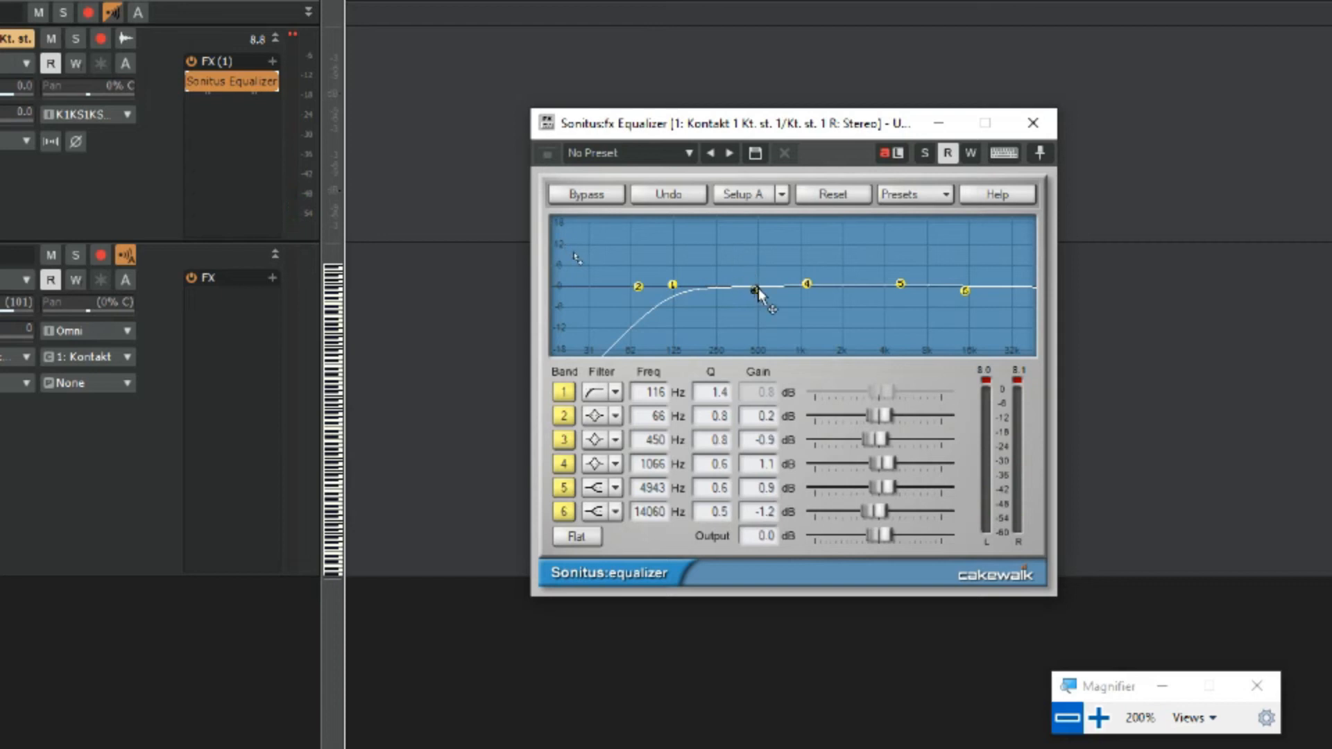
left_click_drag(755, 290, 755, 275)
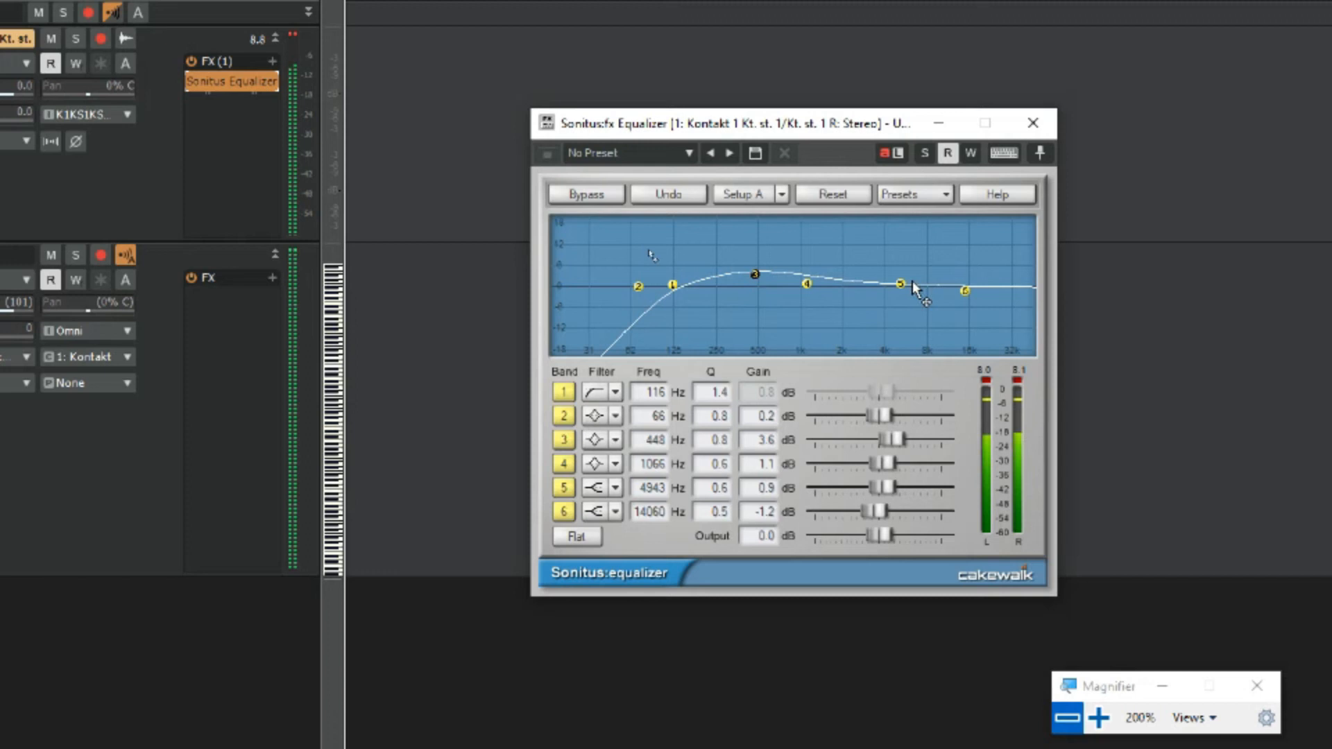
- Boost band 5 to about 10.9 dB at 4897 Hz and raise its Q to about 2.0
left_click_drag(901, 284, 899, 249)
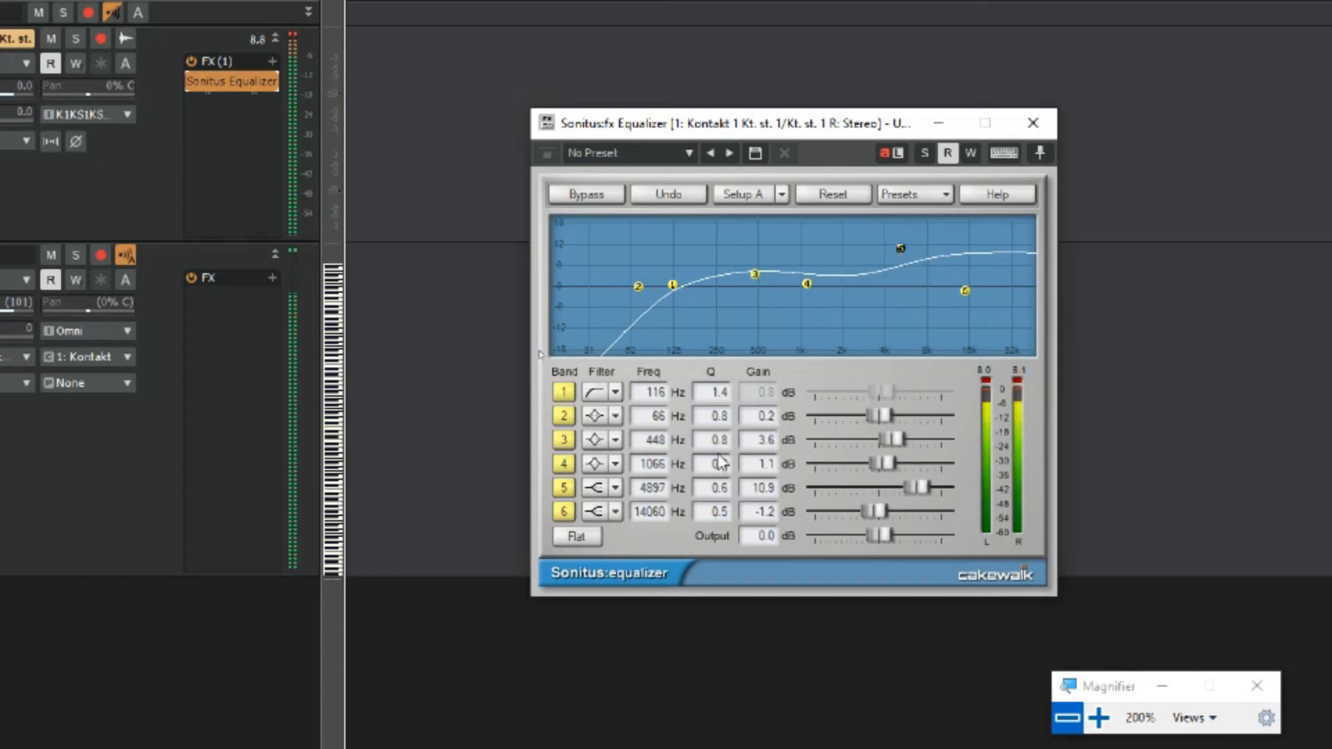
left_click_drag(720, 485, 721, 455)
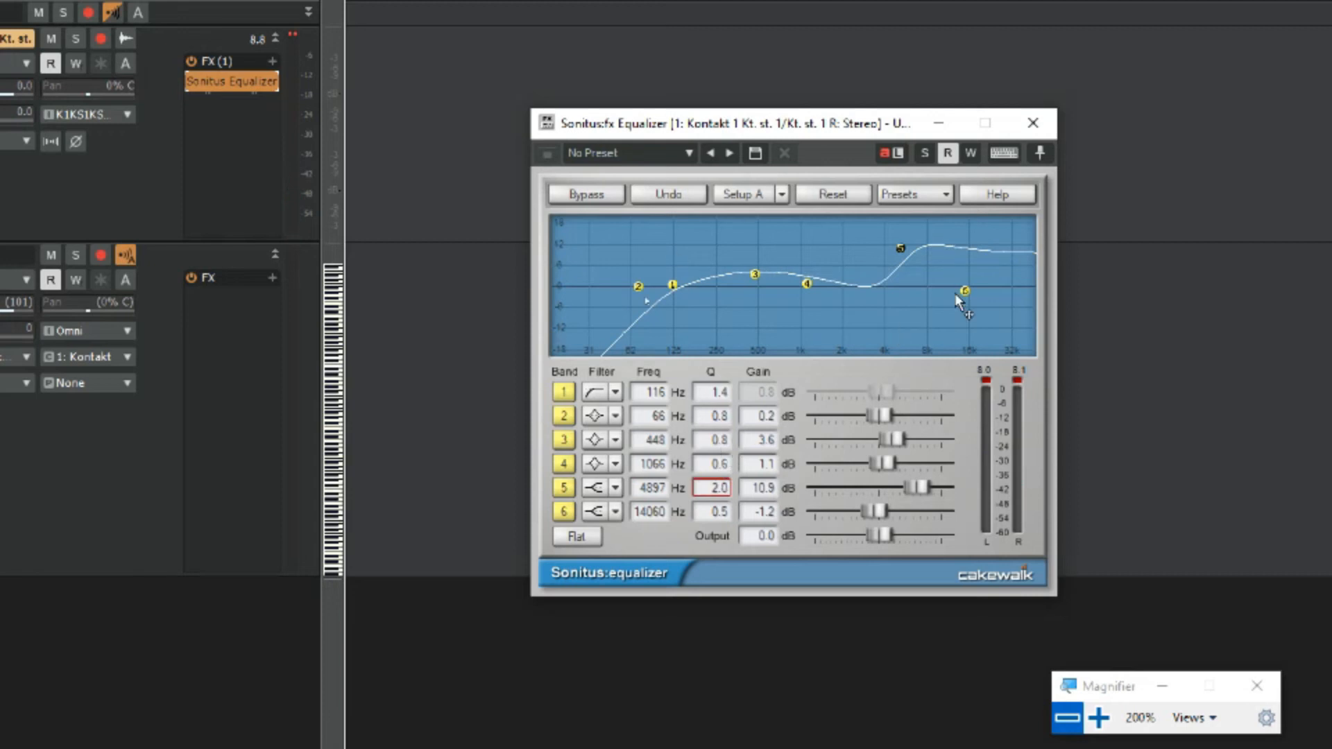
- Try lowpass, highpass and Peak/Dip filters on band 6, with the band moved to about 13551 Hz and 3.2 dB
left_click(608, 511)
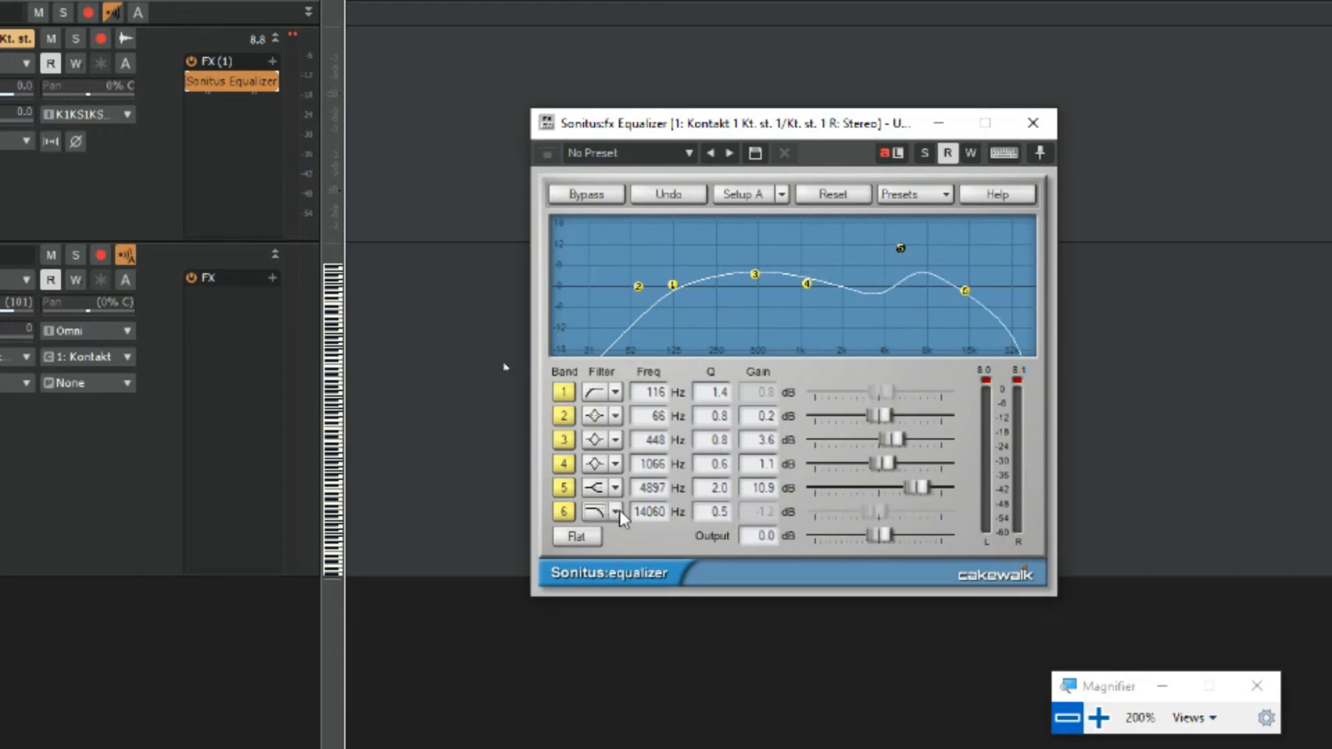
left_click_drag(964, 290, 962, 276)
left_click(607, 515)
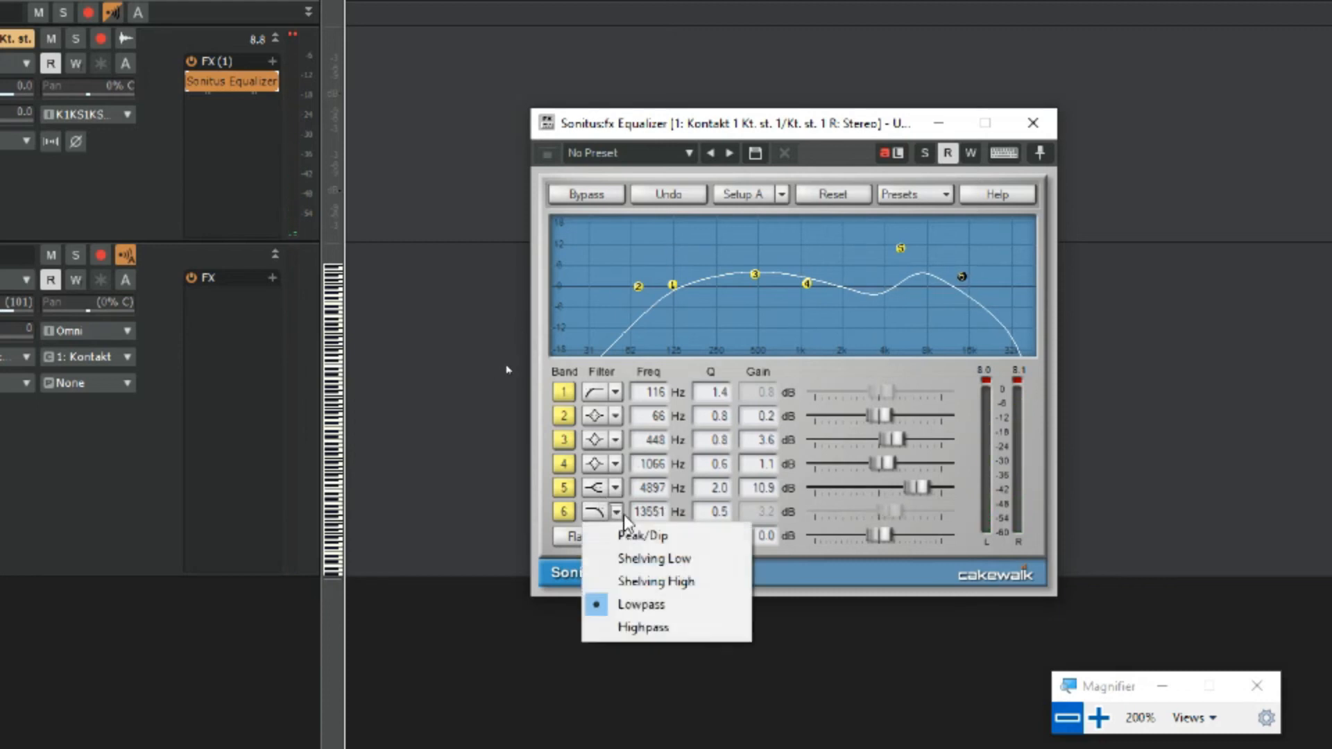
left_click(649, 553)
left_click(602, 510)
left_click(603, 511)
left_click(604, 512)
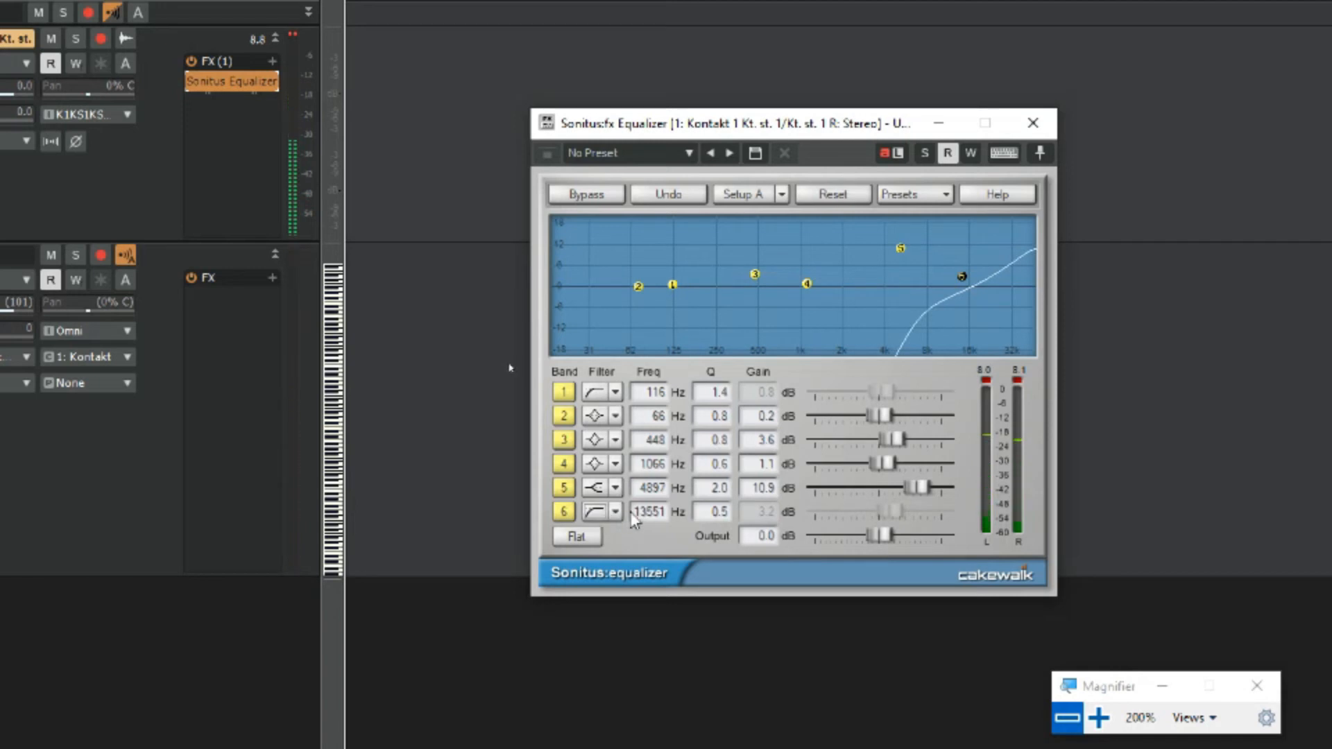
left_click(615, 513)
left_click(637, 537)
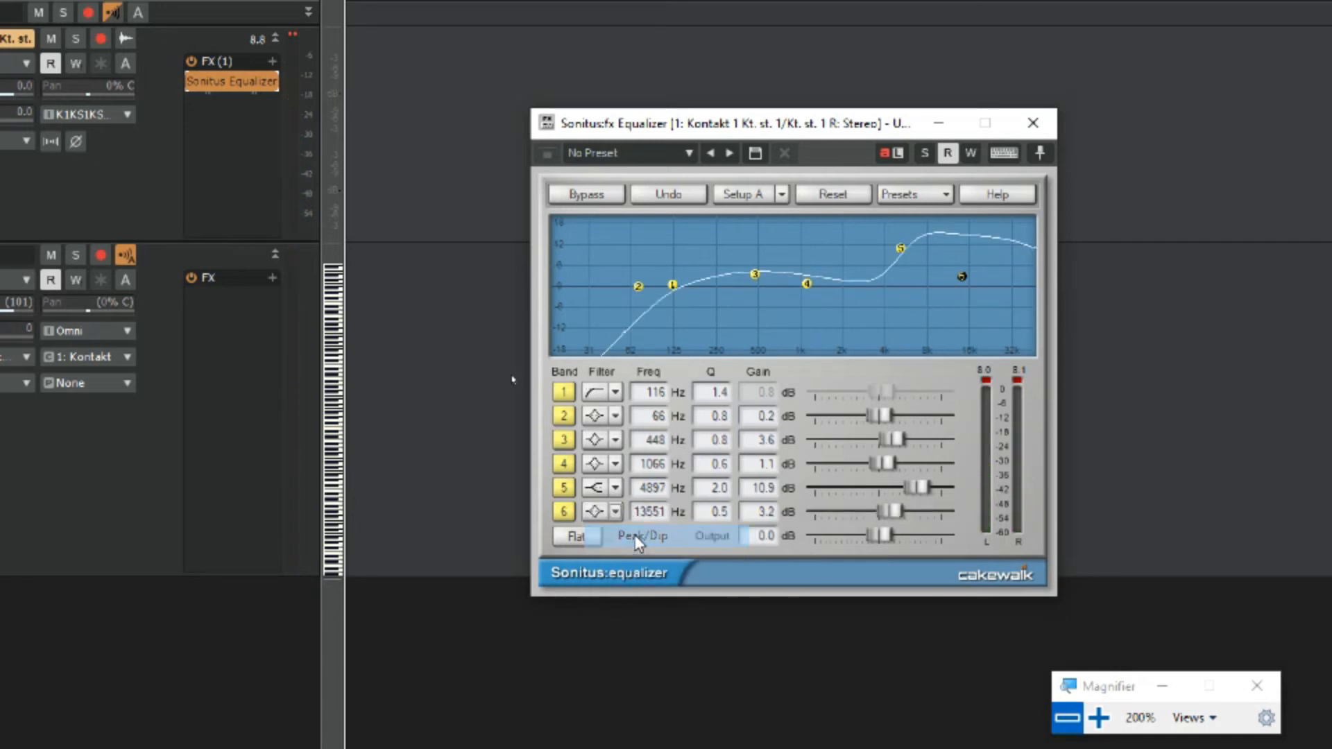
- Try Shelving Low and Shelving High on band 6 at about 12941 Hz and -1.4 dB, varying its Q
left_click(616, 513)
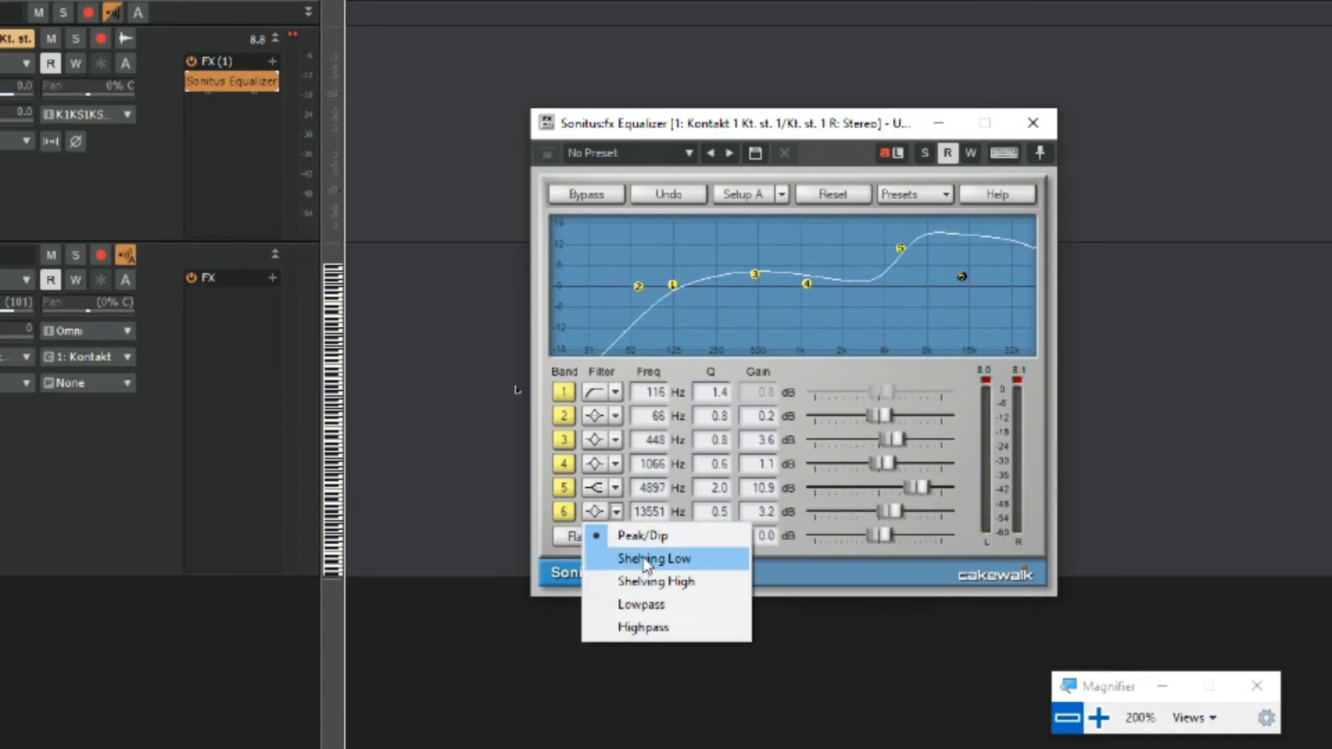
left_click(655, 558)
left_click_drag(961, 278, 959, 291)
left_click(615, 512)
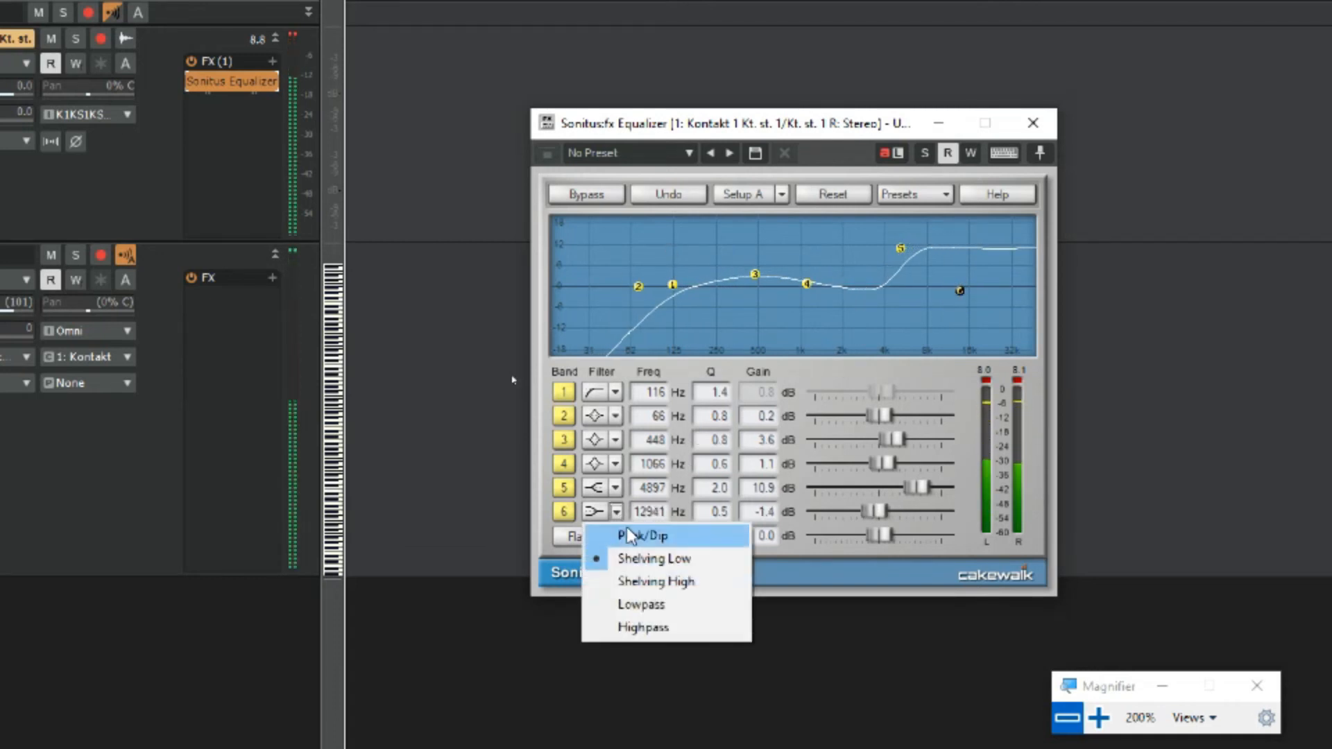
left_click(635, 577)
left_click_drag(722, 510, 722, 538)
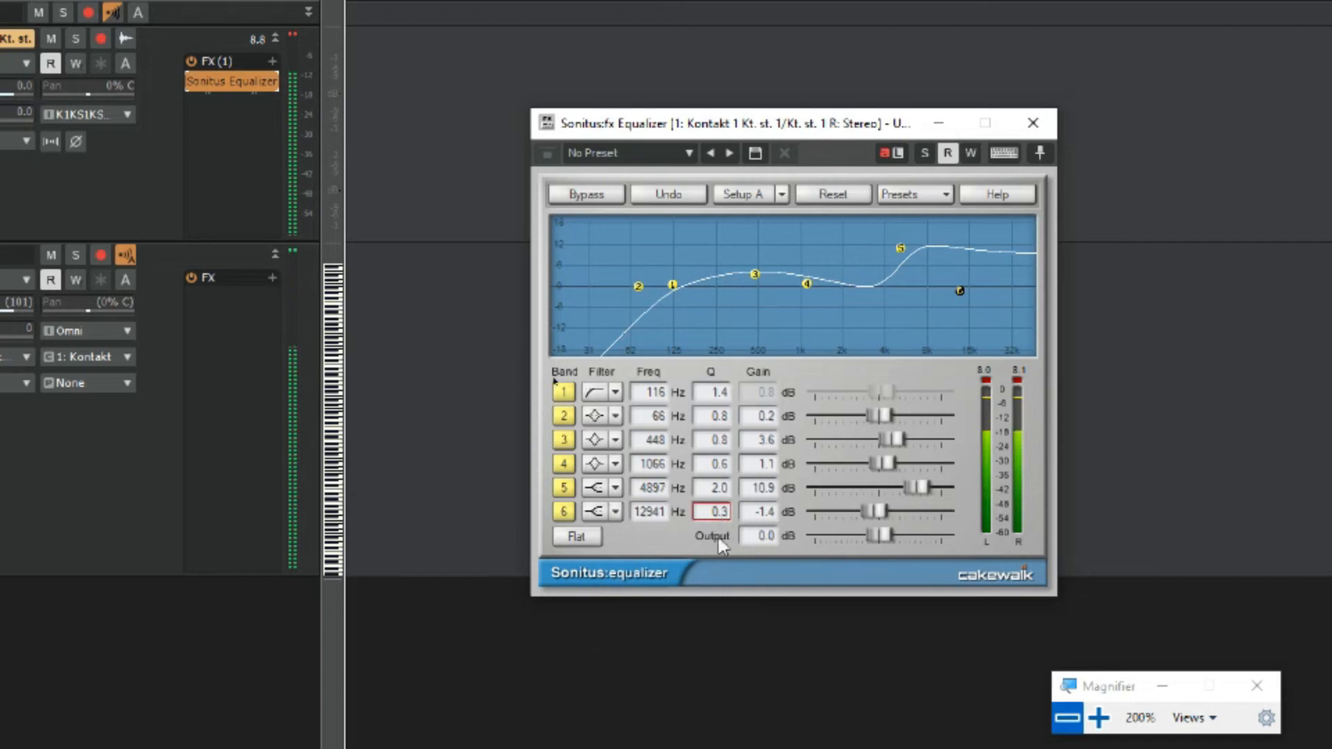
- Make band 6 a lowpass with a Q of 2.0 and lower band 5 to about 7.3 dB at 4120 Hz
left_click(616, 514)
left_click(642, 604)
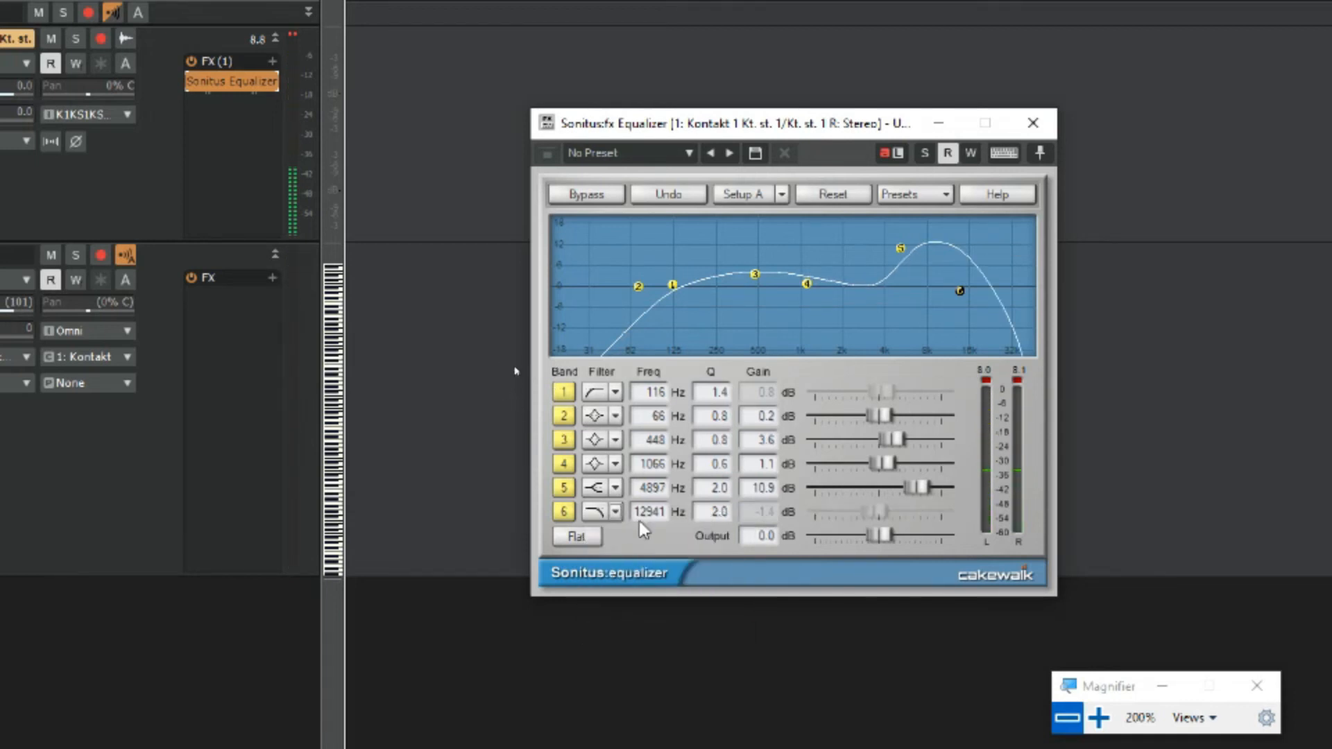
left_click_drag(901, 248, 890, 261)
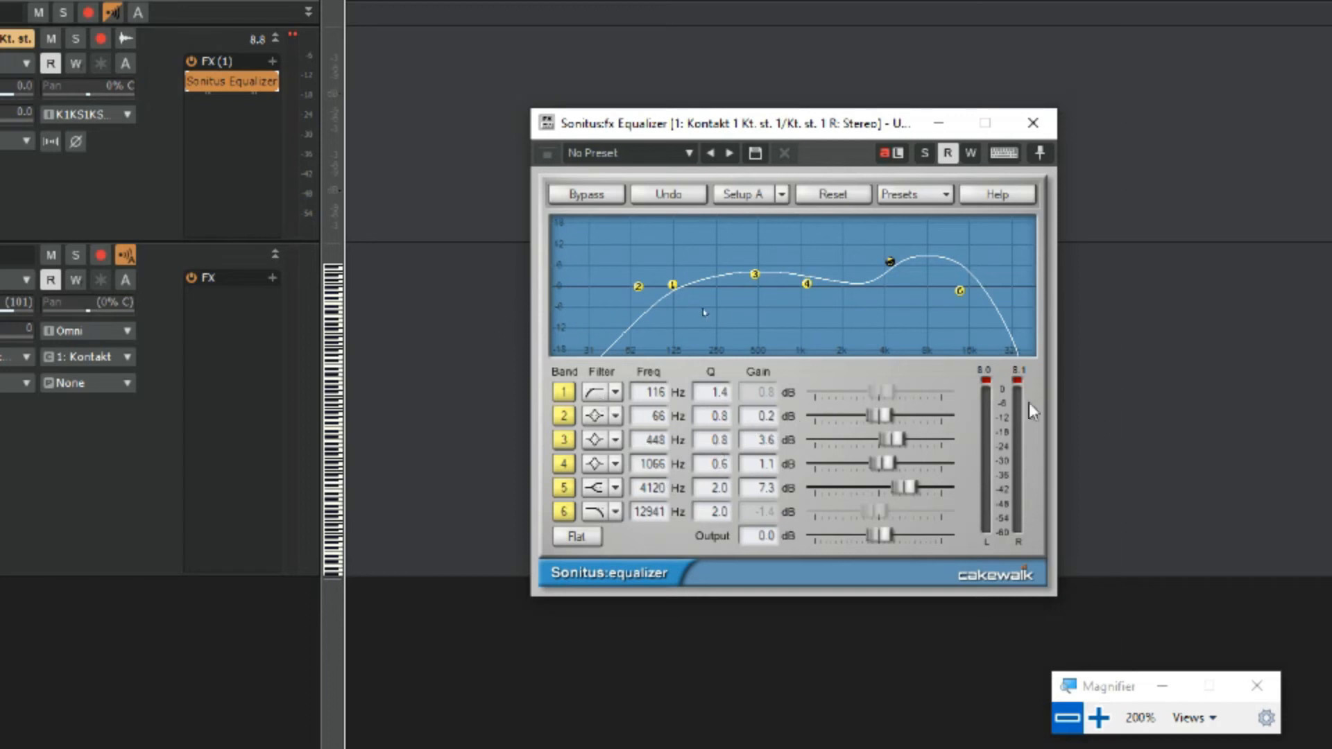
- Insert the REQ 4 Stereo equalizer into the Kontakt audio track's effects rack
key("super+minus")
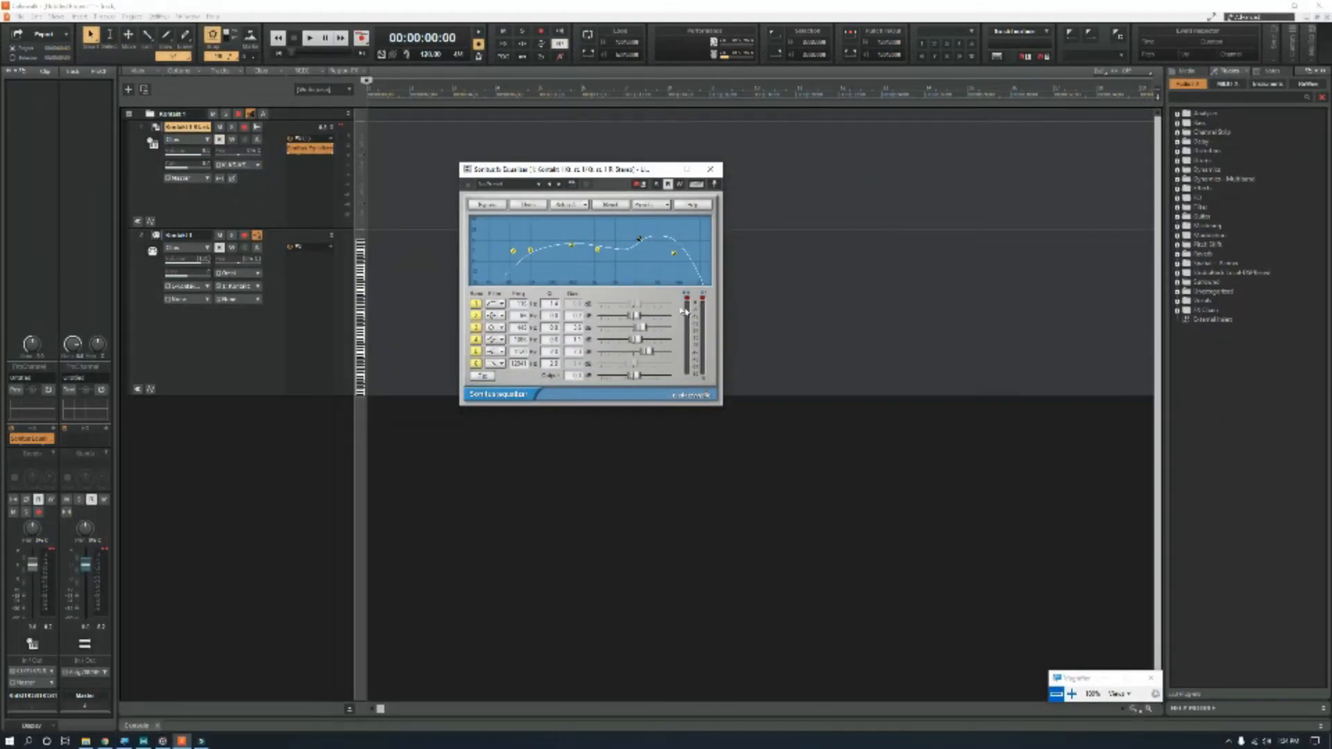
right_click(324, 182)
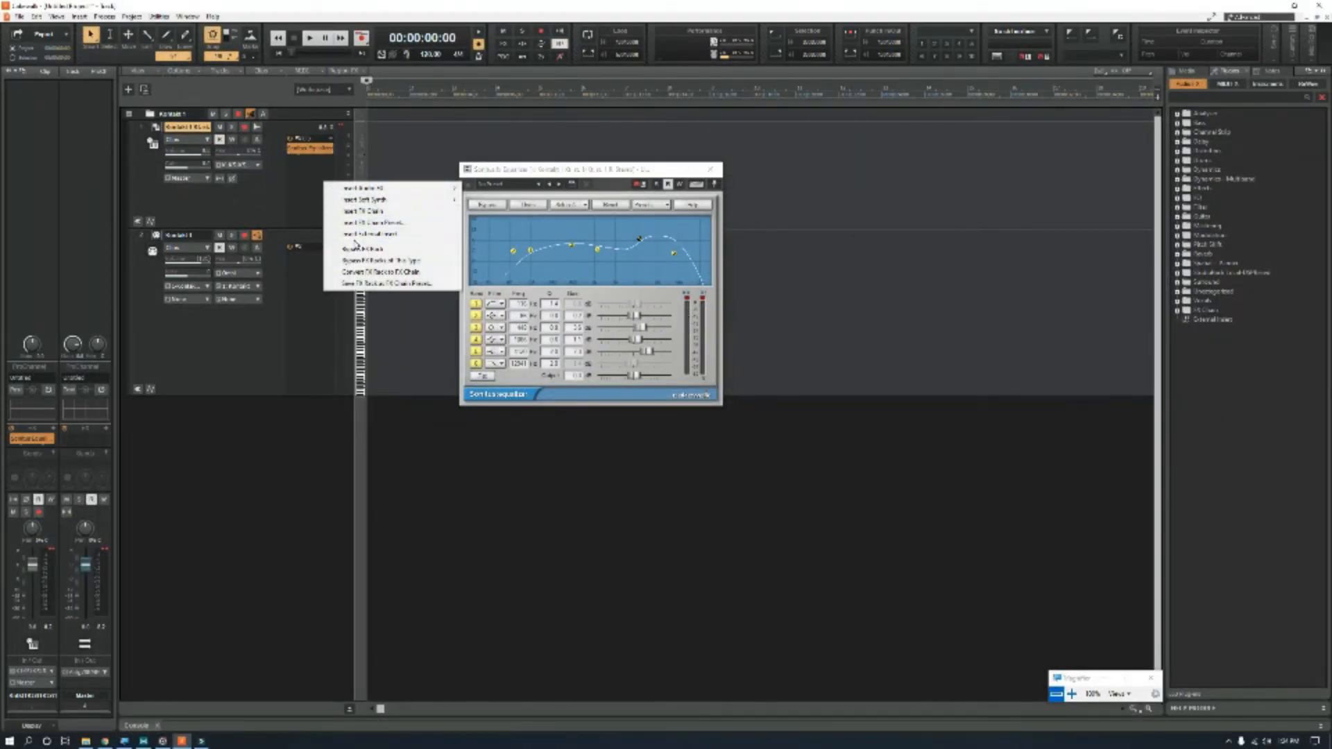
mouse_move(444, 189)
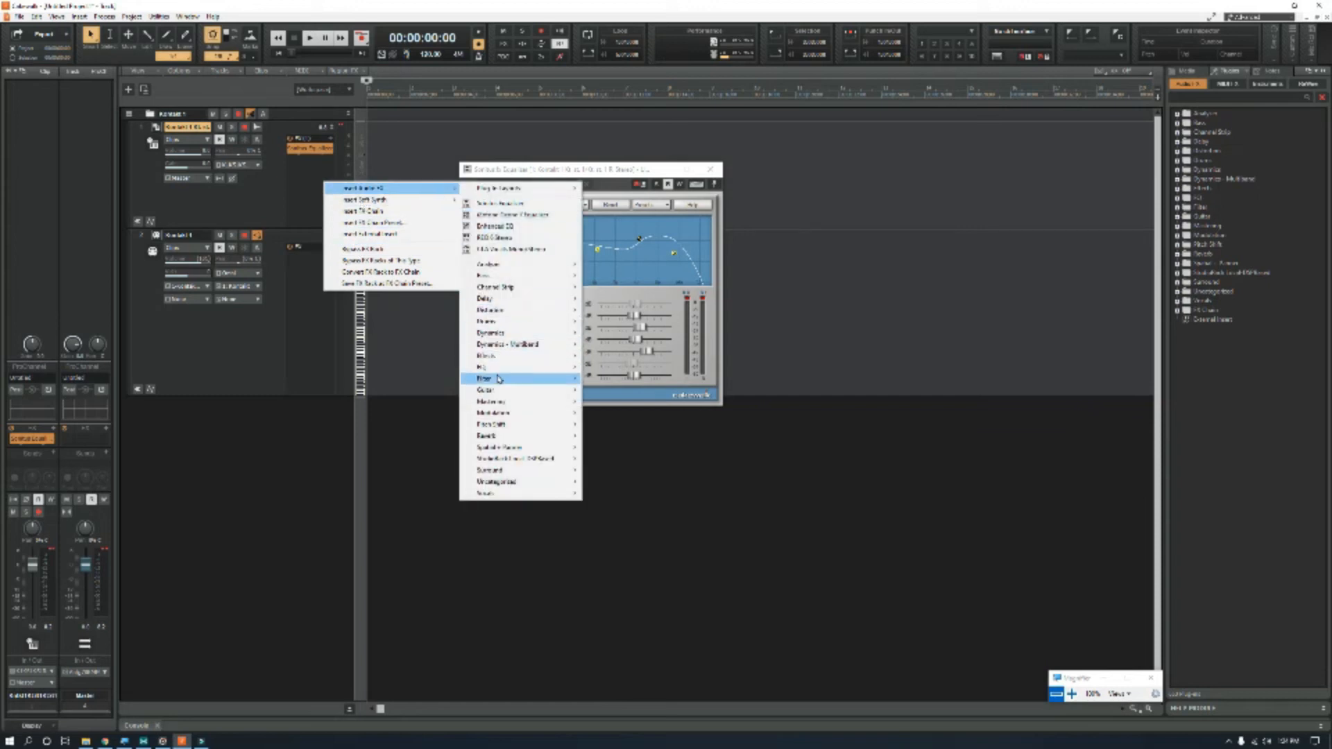
mouse_move(500, 368)
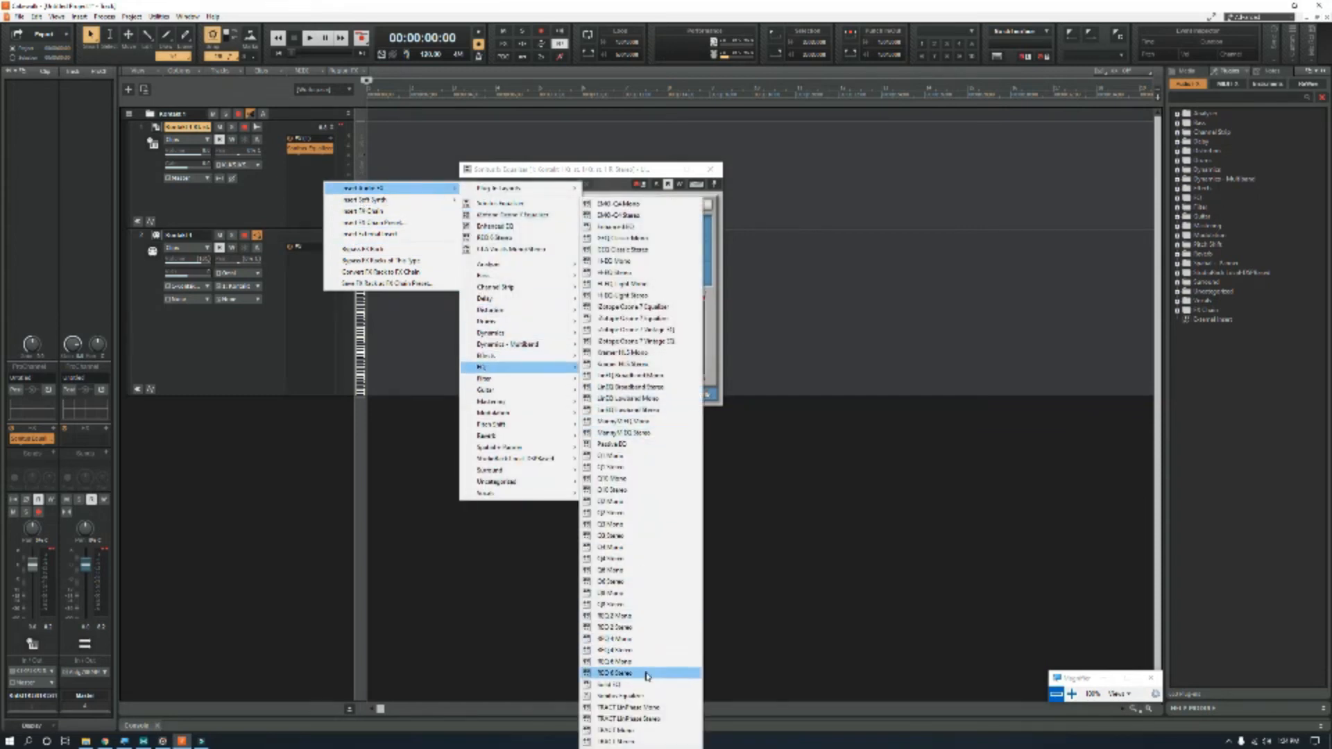
left_click(646, 652)
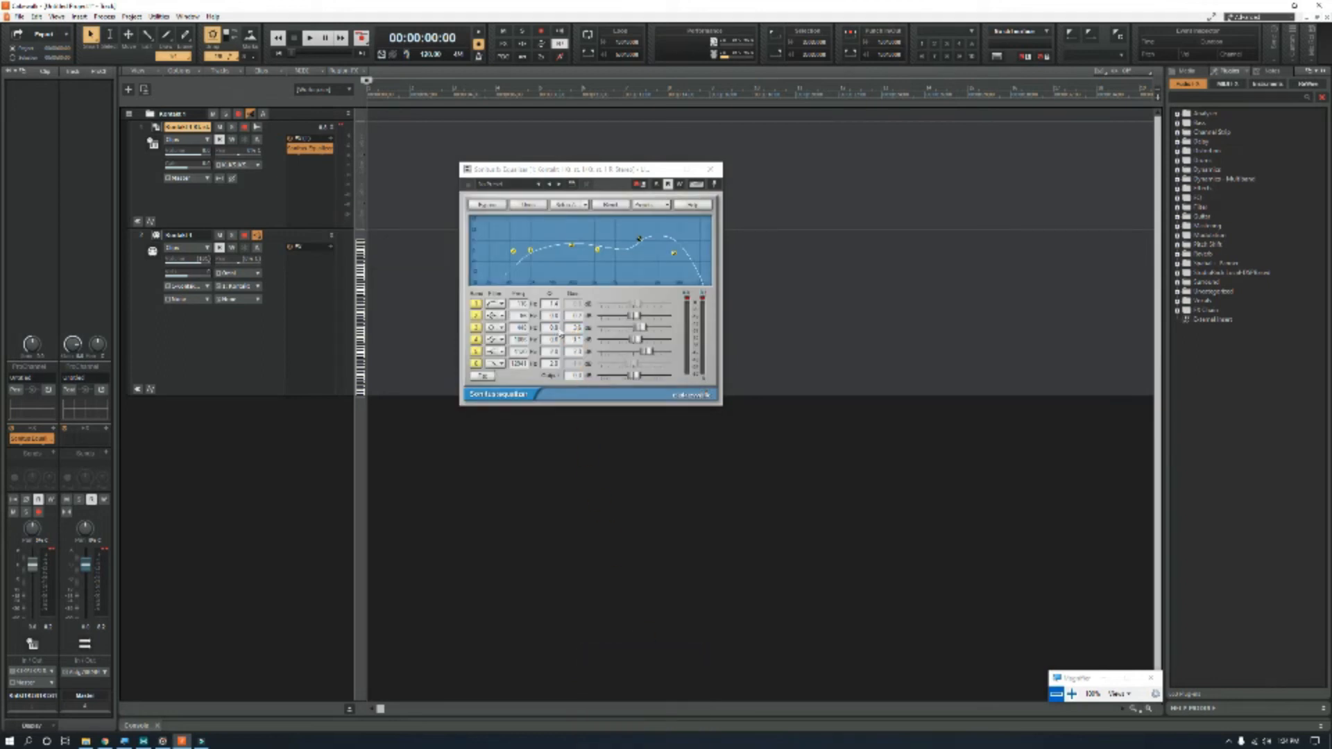
left_click_drag(592, 172, 582, 243)
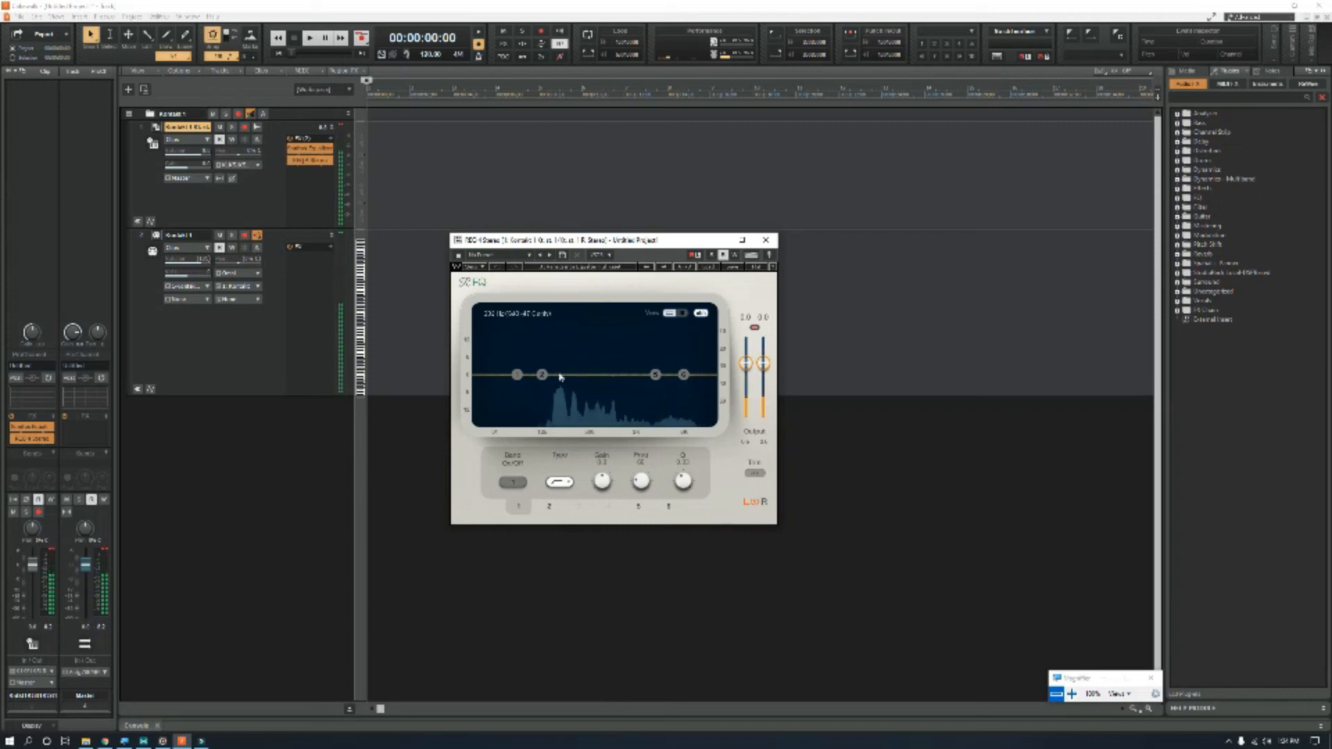
- Shift band 2 of the REQ 4 equalizer to a higher frequency and boost band 5 slightly
mouse_move(542, 374)
left_mouse_down()
mouse_move(556, 341)
mouse_move(563, 419)
mouse_move(562, 375)
left_mouse_up()
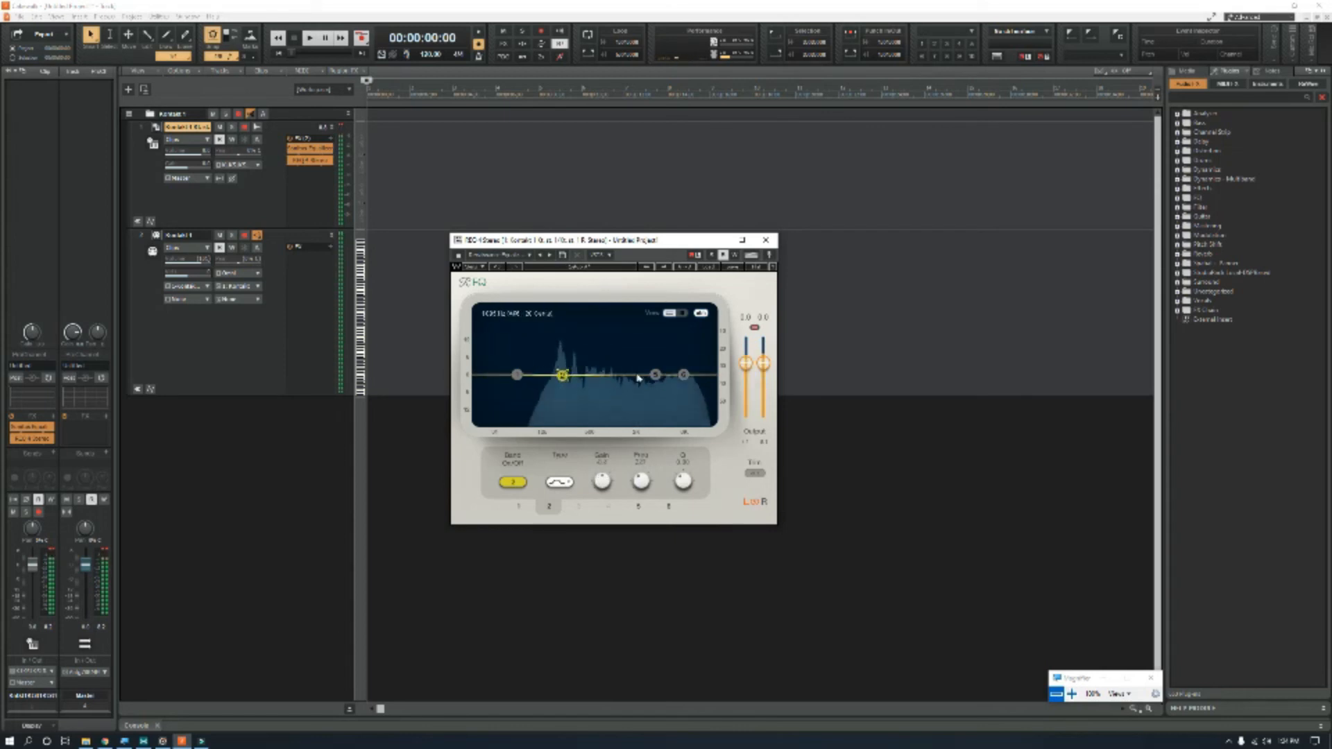
mouse_move(655, 375)
left_mouse_down()
mouse_move(668, 355)
mouse_move(650, 361)
left_mouse_up()
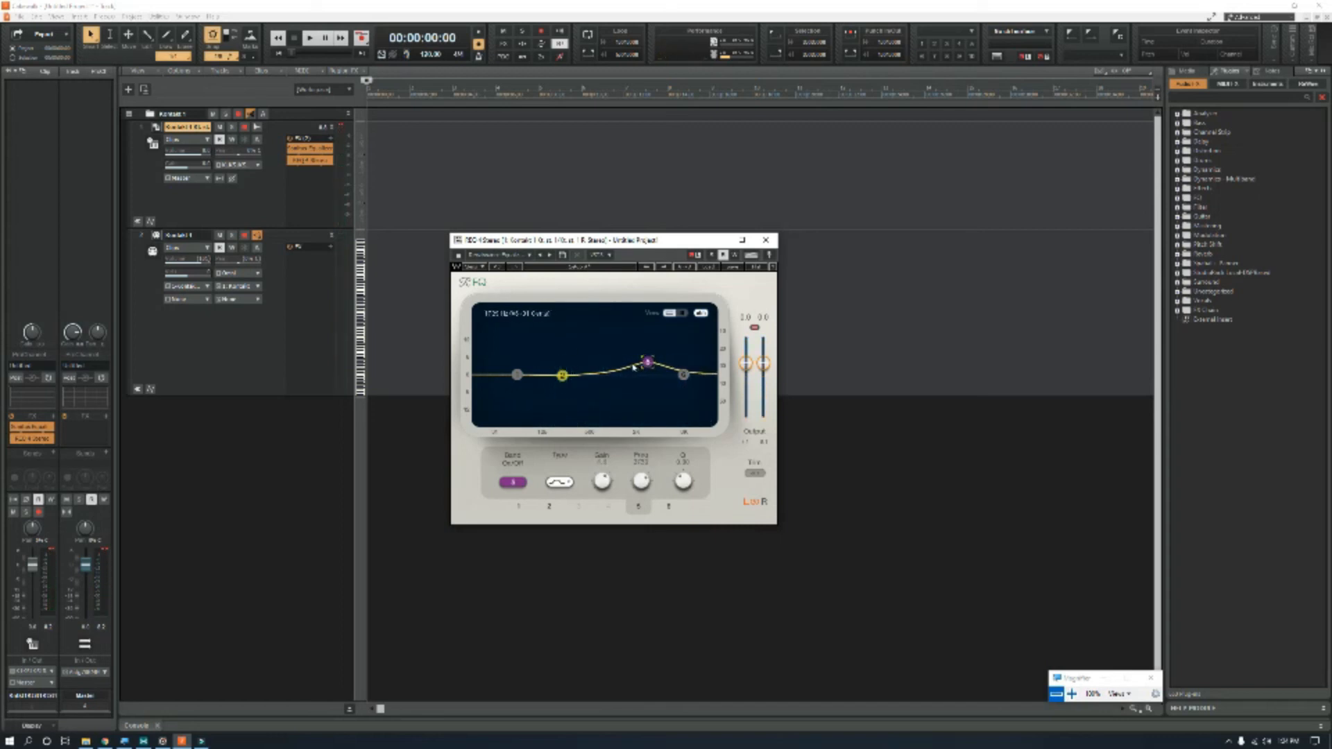
- Open the Kontakt drum instrument from its track and move its window fully into view
left_click(319, 196)
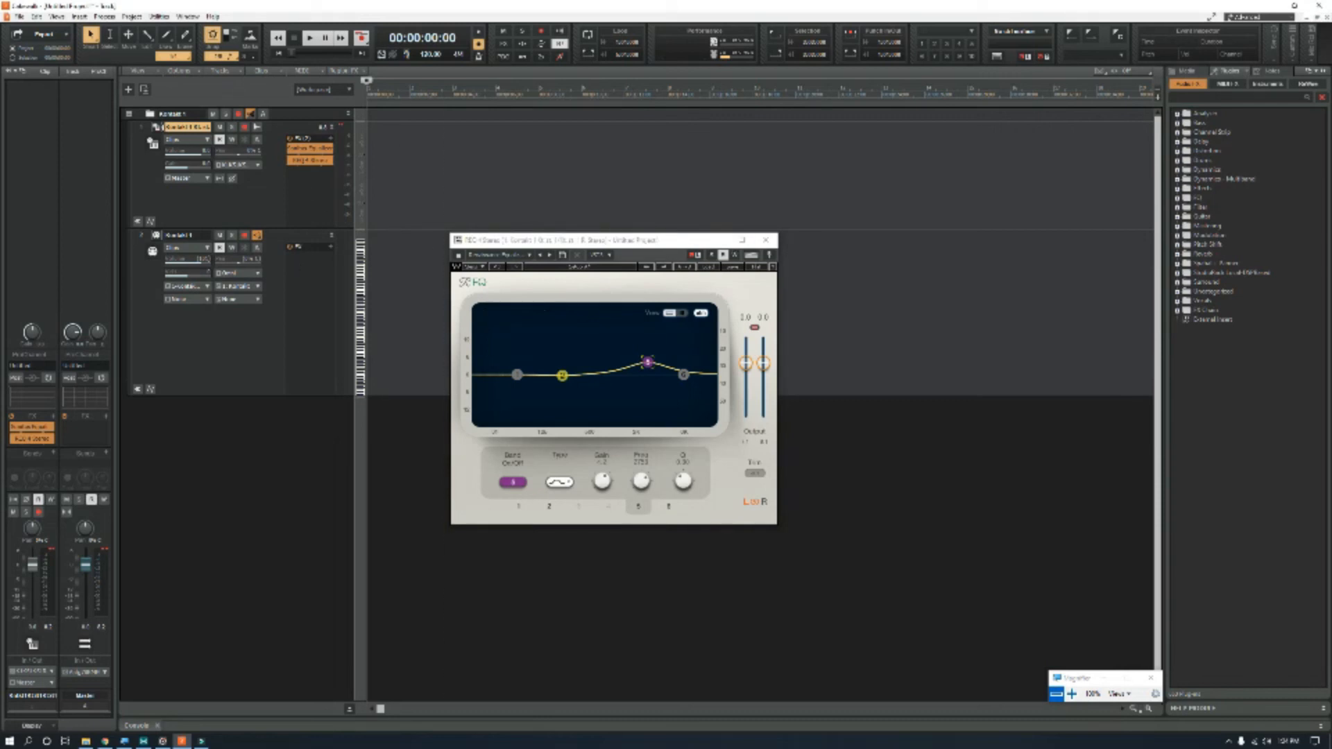
double_click(157, 128)
left_click_drag(617, 242, 519, 174)
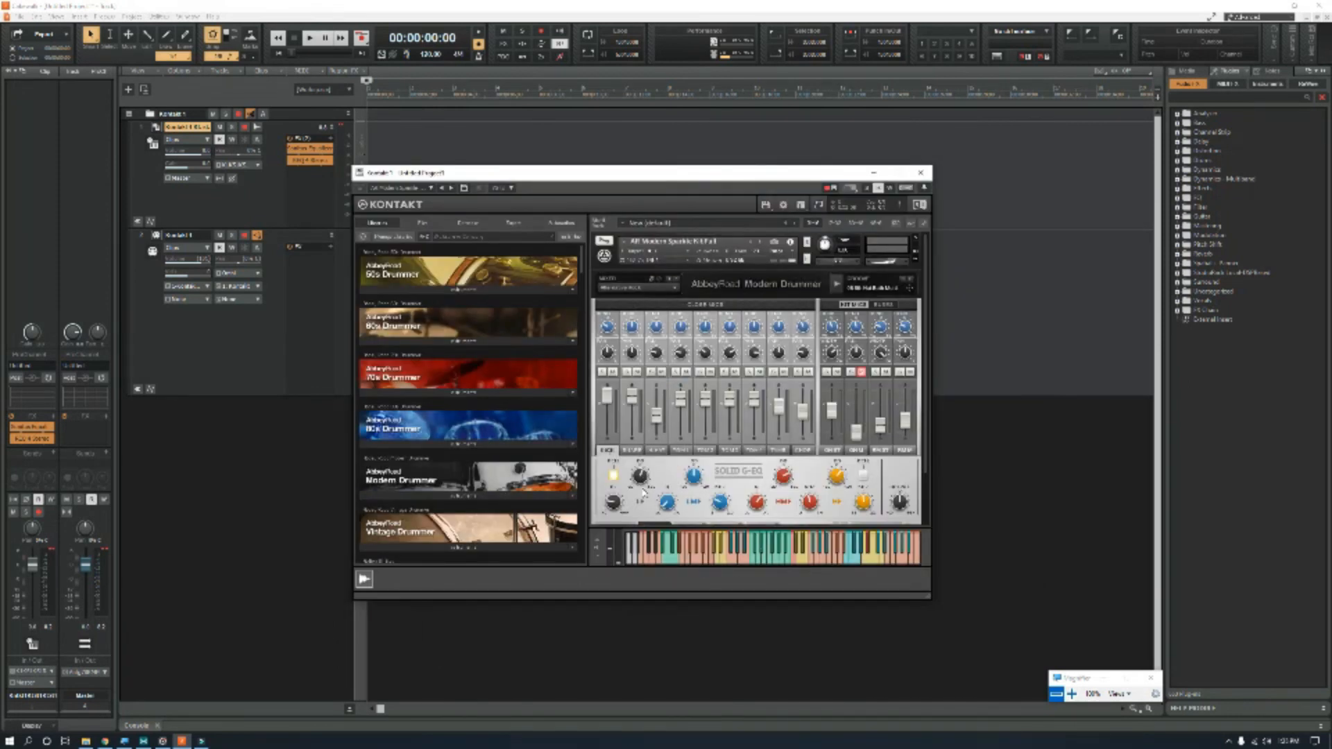
- Try the low-band frequency and gain of the Solid G-EQ on the kick channel and the low band on the snare channel
key("super+plus")
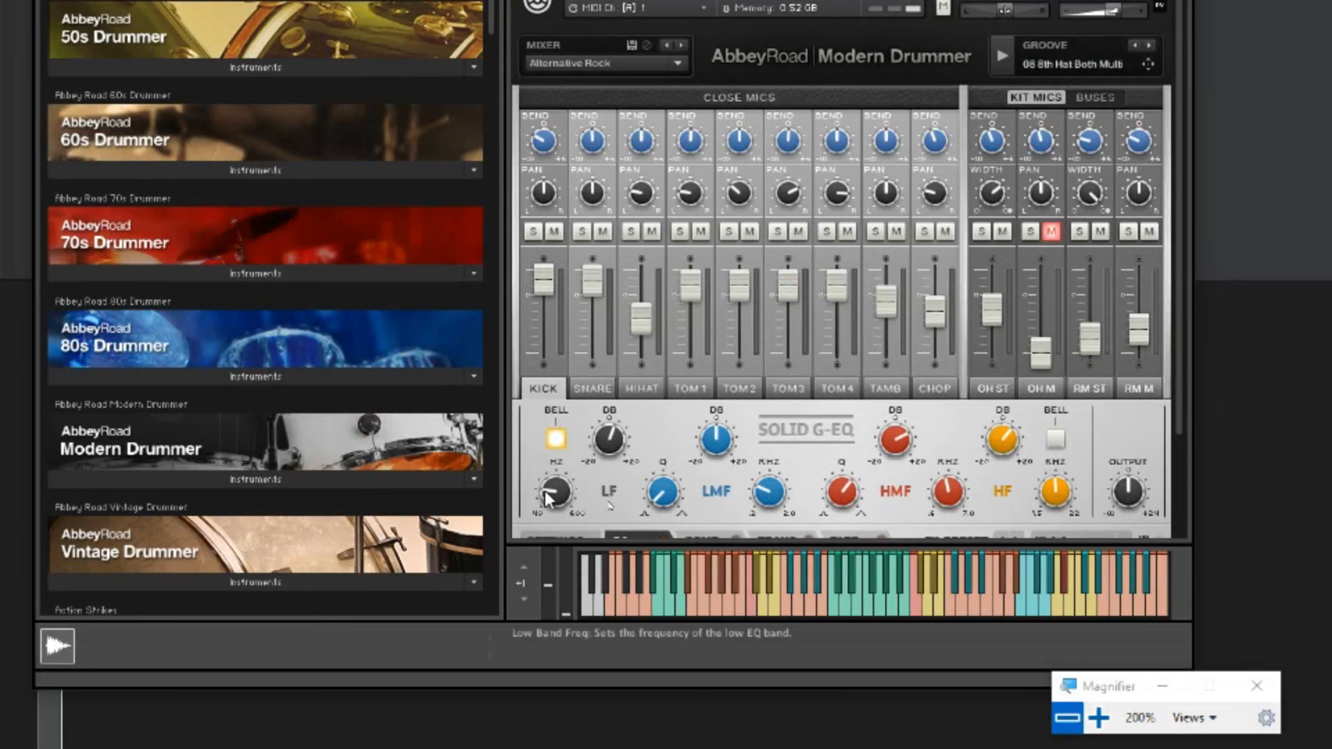
left_click_drag(545, 495, 554, 439)
left_click_drag(559, 492, 547, 561)
left_click_drag(609, 440, 613, 506)
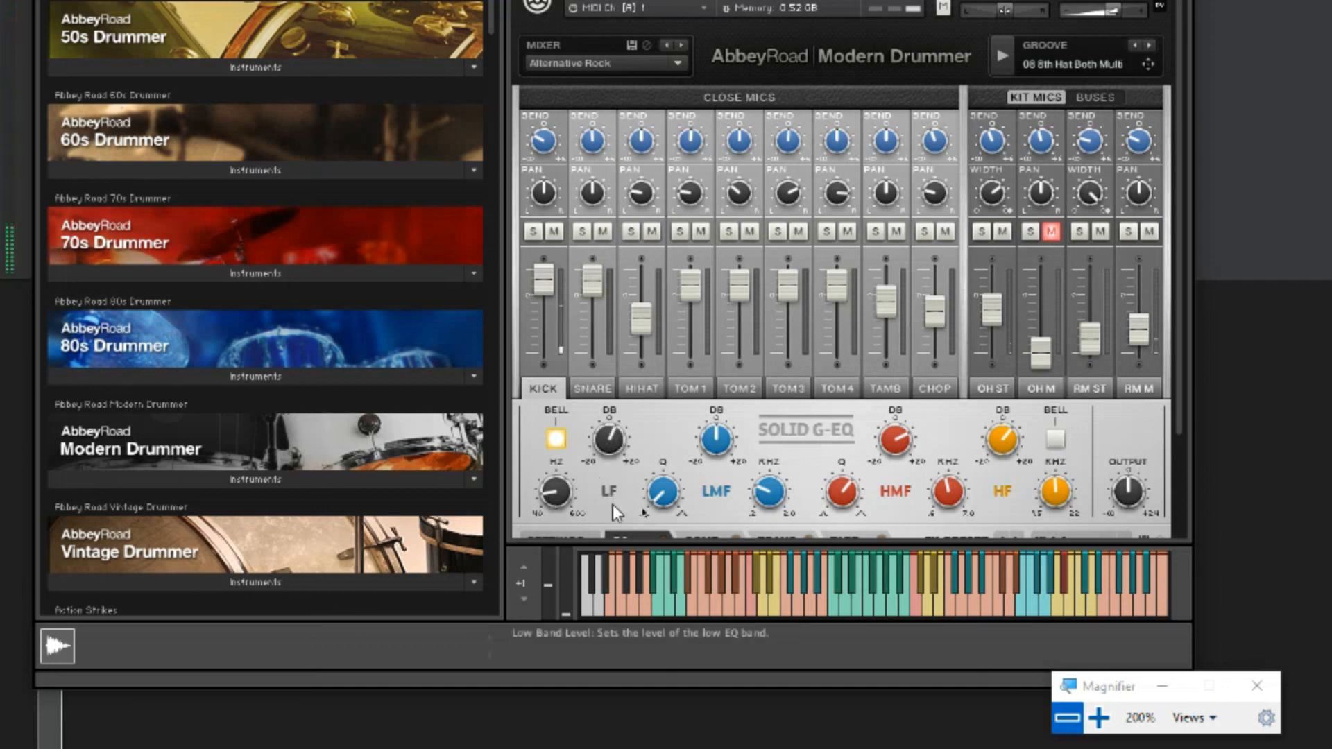
left_click(590, 389)
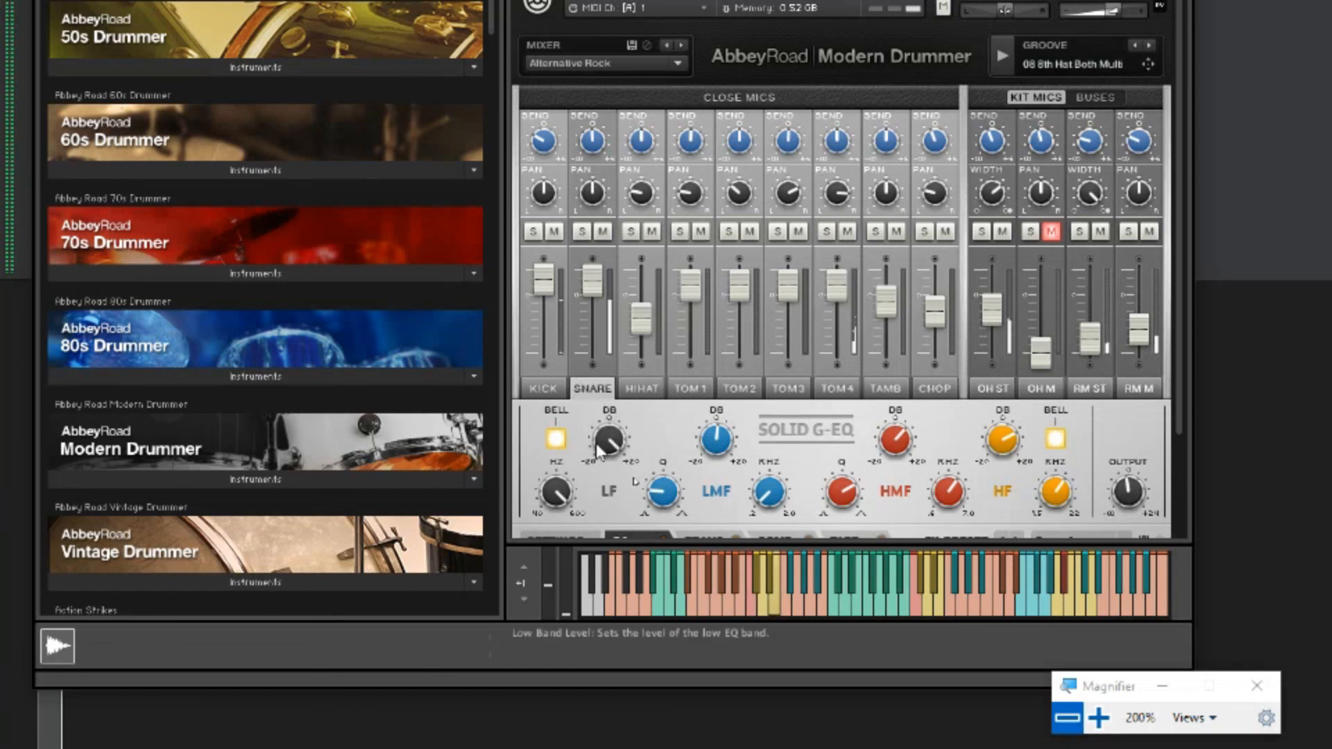
left_click_drag(553, 493, 563, 526)
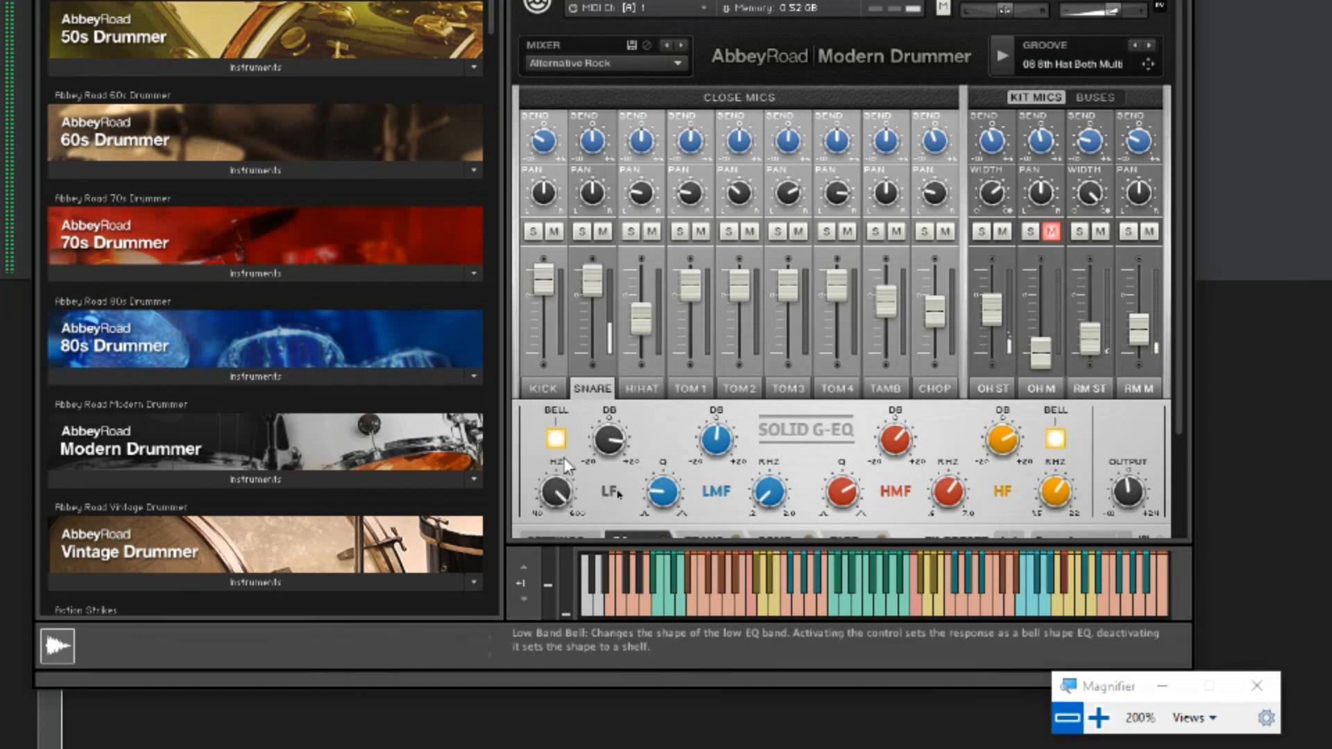
- Examine the Solid G-EQ settings of the Tom 1 to Tom 4 channels and reposition the Kontakt window
left_click(697, 386)
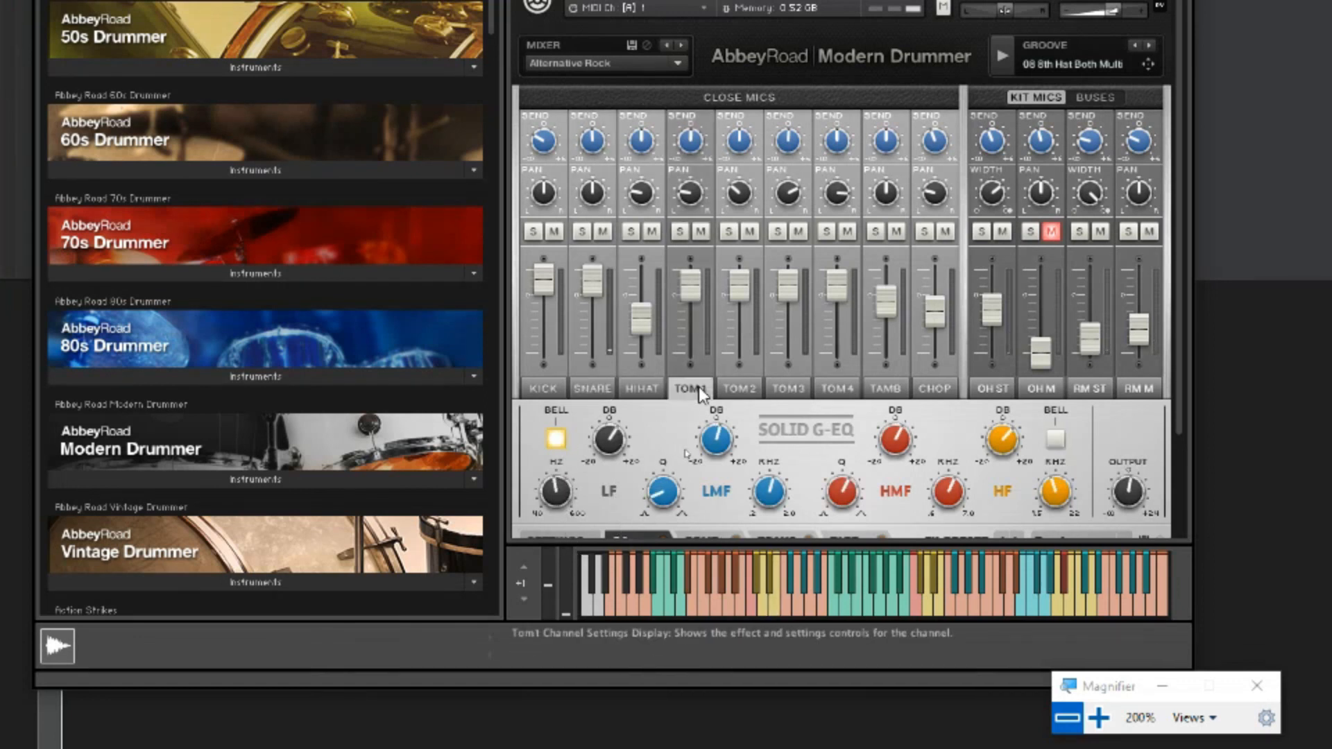
left_click(750, 392)
left_click(804, 392)
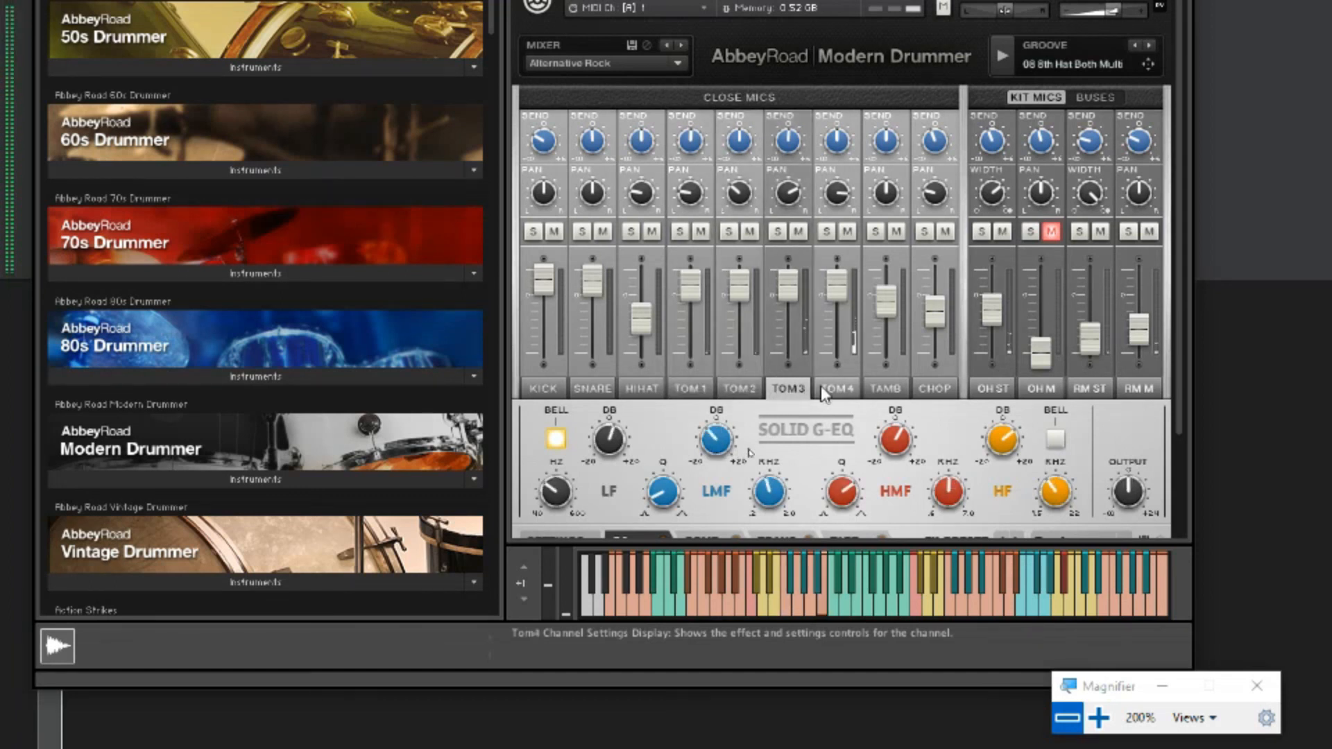
left_click(838, 390)
left_click(788, 390)
left_click(740, 390)
left_click(688, 392)
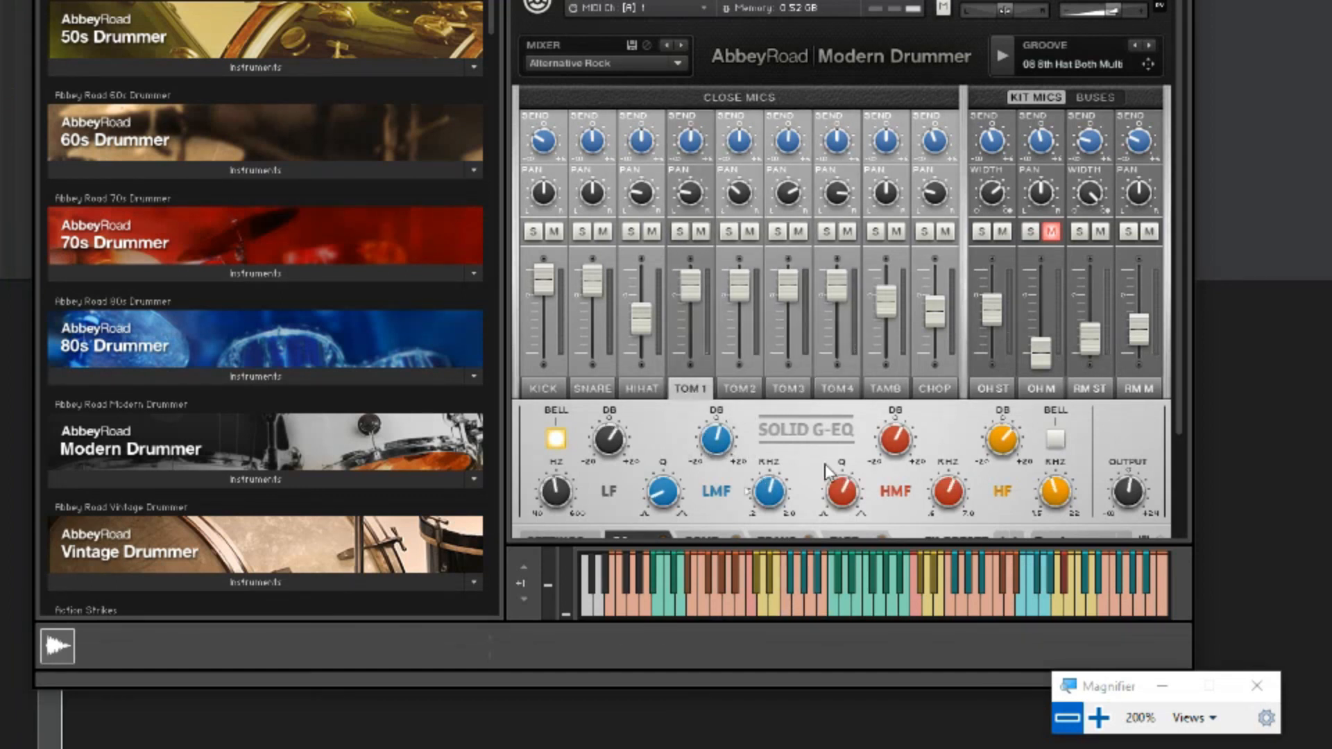
key("super+minus")
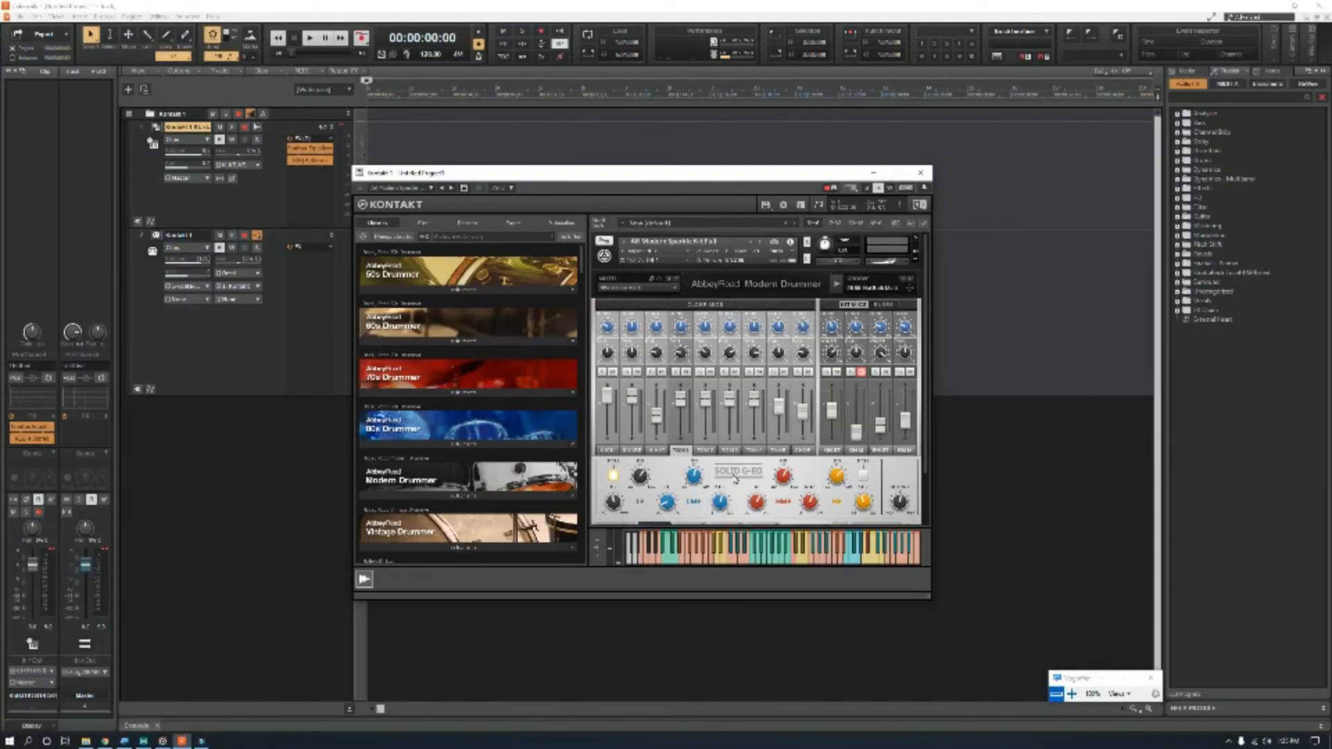
left_click_drag(516, 187, 543, 155)
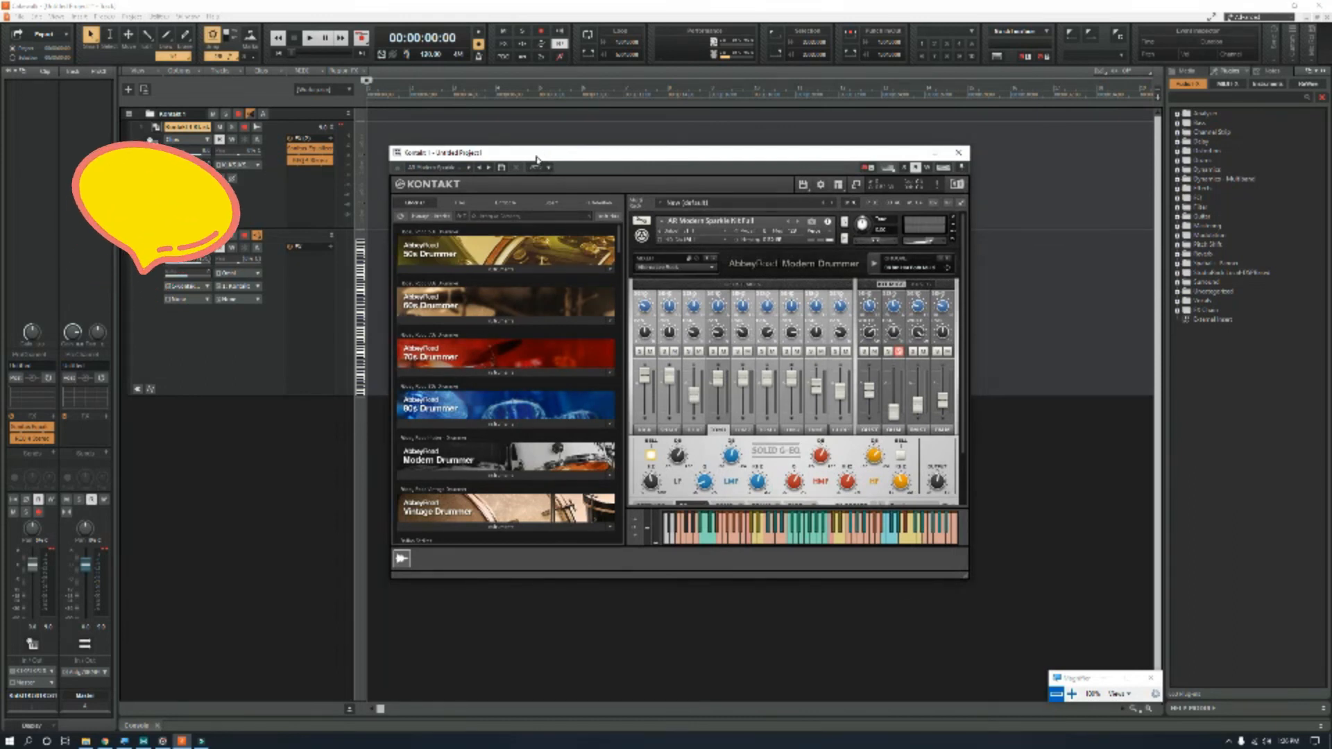